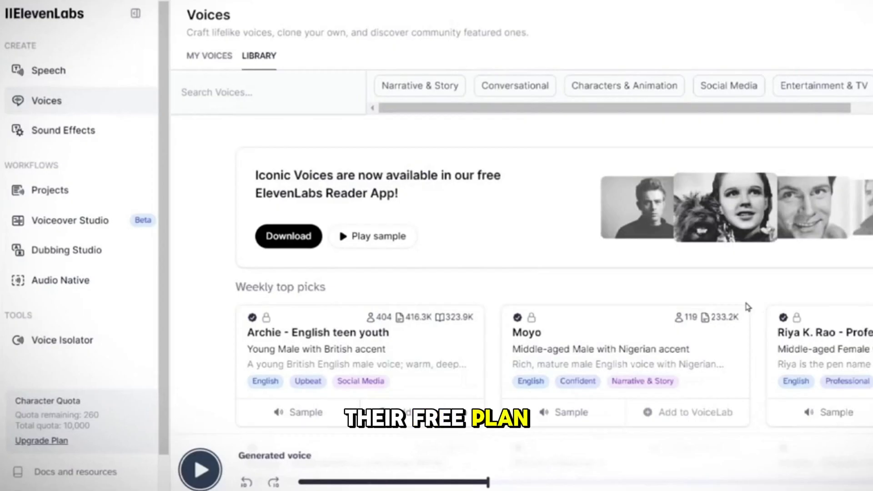
pyautogui.scroll(-15, 746, 304)
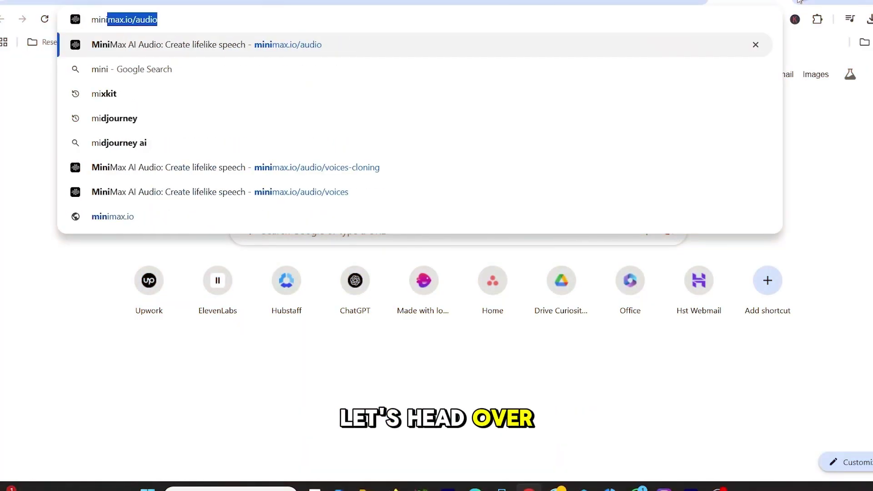
# Load minimax.io/audio from the Chrome address bar.
pyautogui.press('Return')
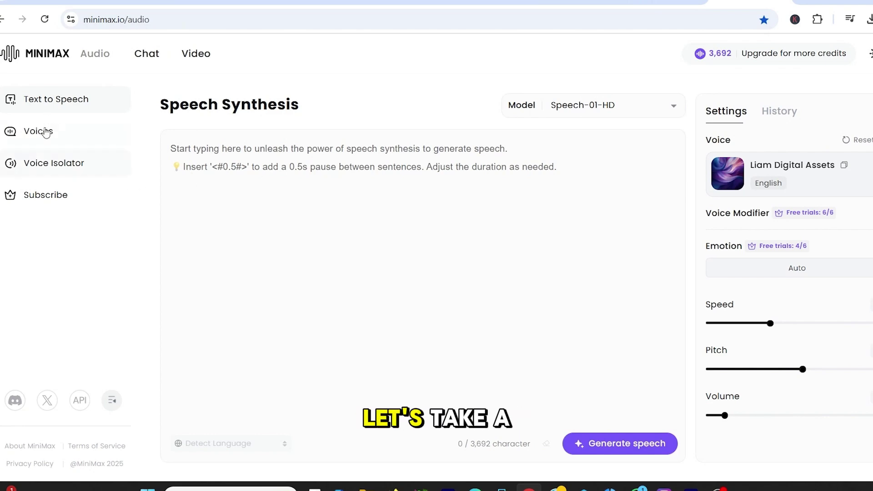
# Open the Voices library and preview the Expressive Narrator voice.
pyautogui.click(45, 132)
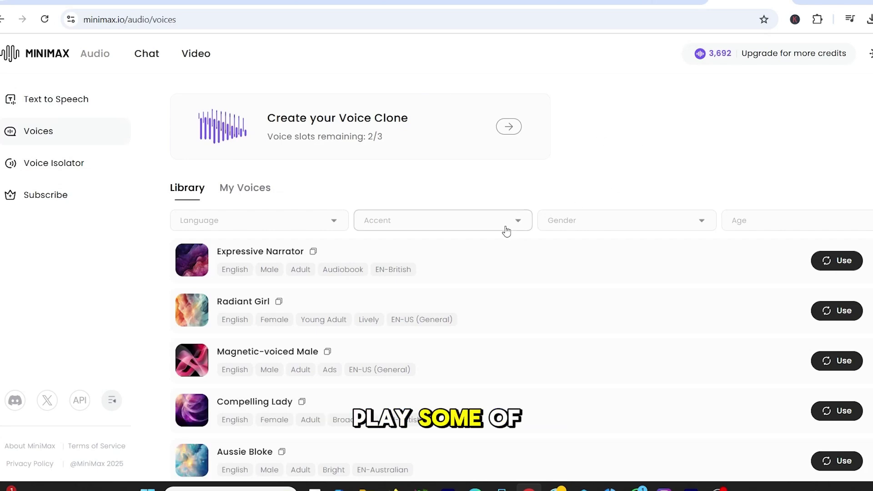
pyautogui.scroll(-10, 450, 343)
pyautogui.scroll(10, 451, 335)
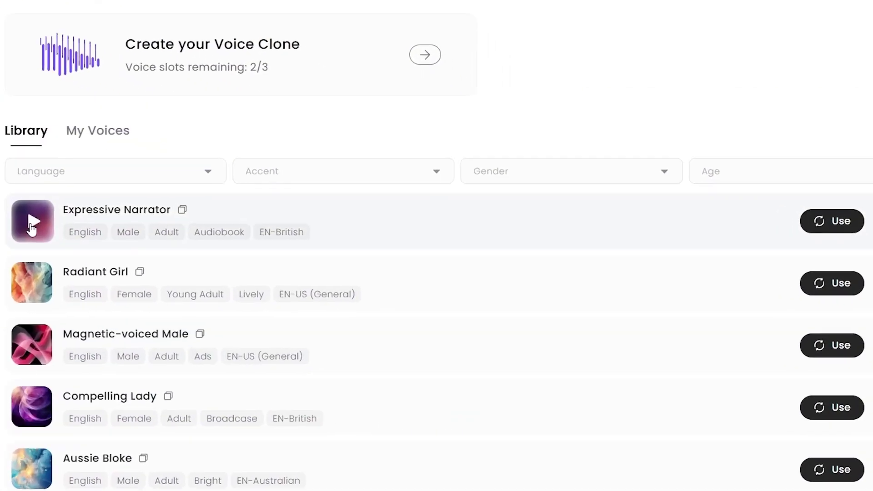
pyautogui.click(32, 226)
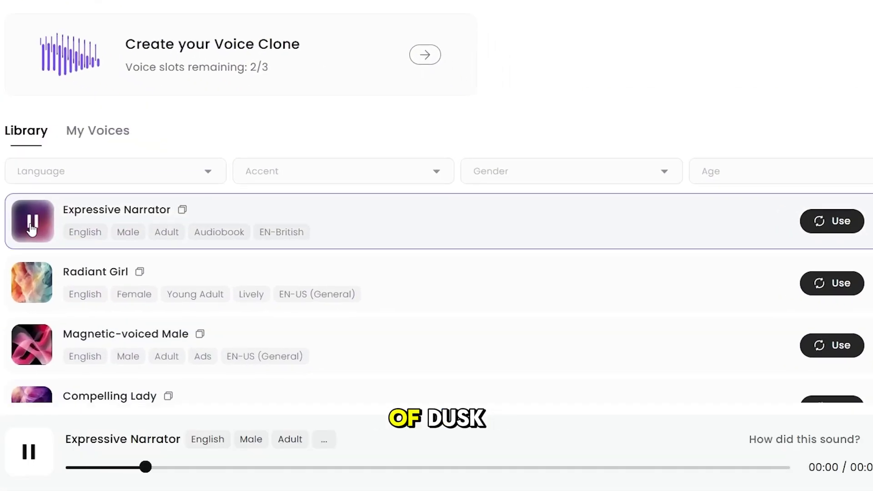
# Preview the Radiant Girl, Compelling Lady and Whispering girl voices.
pyautogui.moveTo(141, 265)
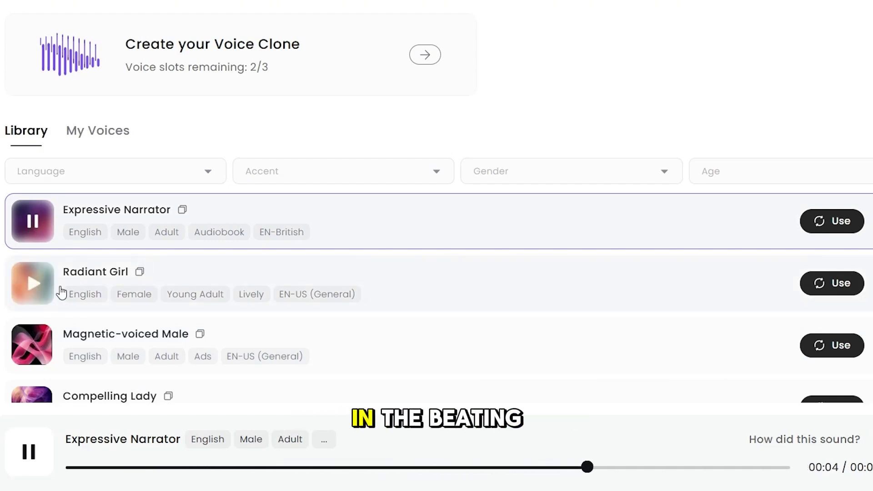
pyautogui.click(42, 299)
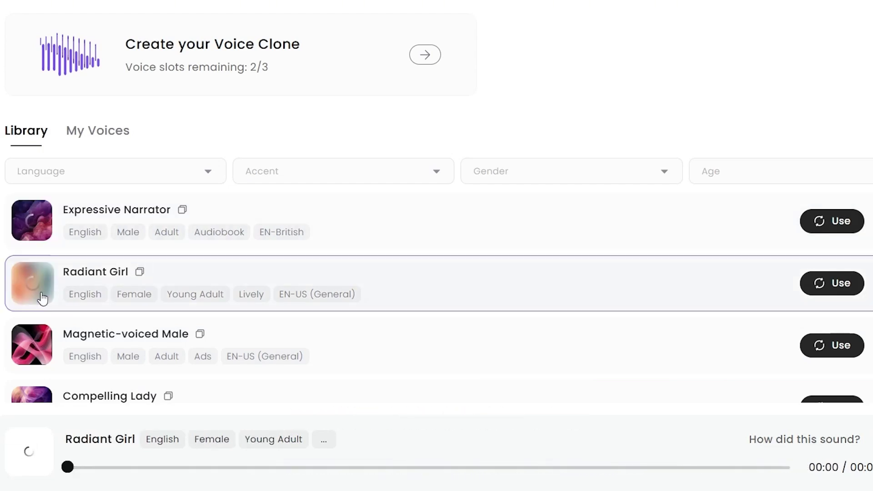
pyautogui.scroll(-4, 277, 342)
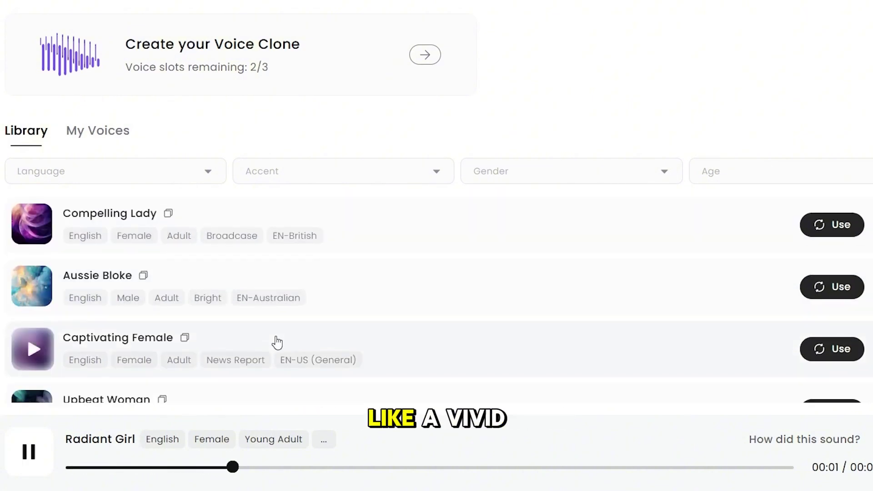
pyautogui.moveTo(137, 241)
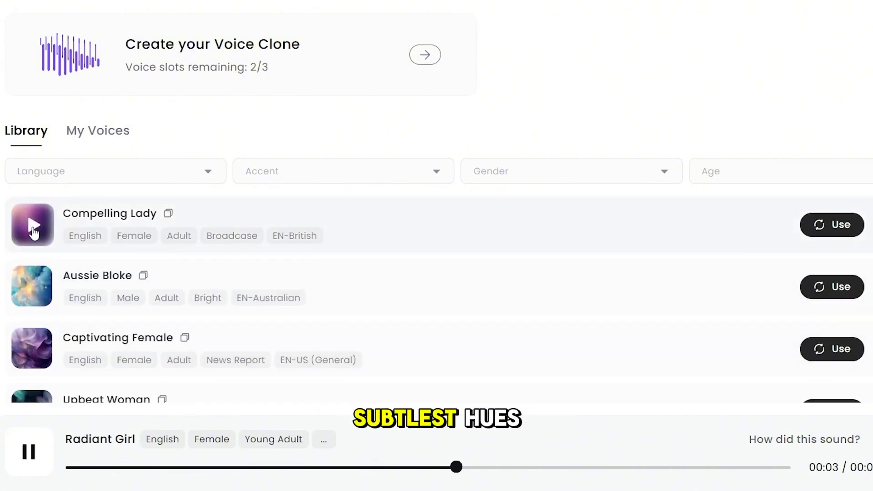
pyautogui.scroll(2, 127, 271)
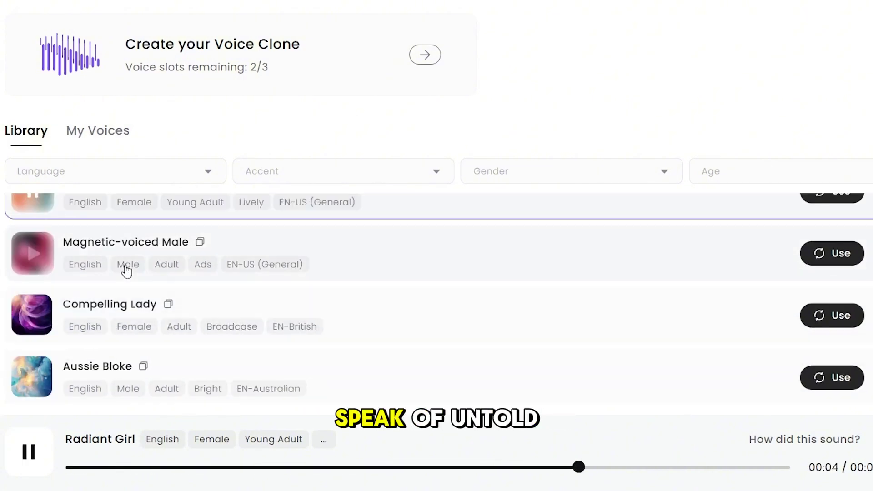
pyautogui.click(42, 324)
pyautogui.scroll(-5, 278, 324)
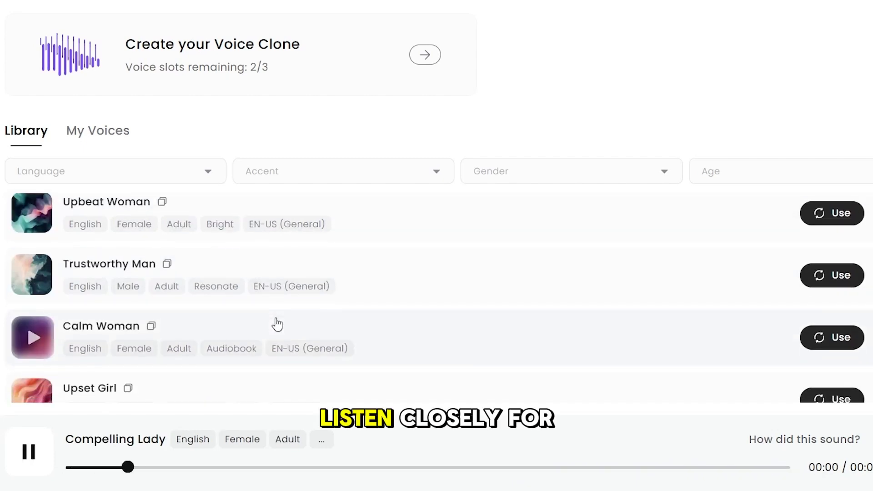
pyautogui.scroll(-6, 186, 305)
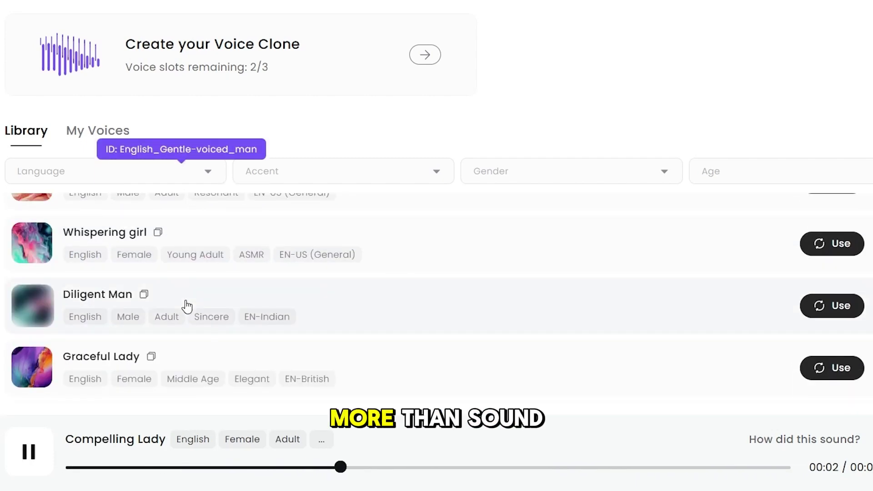
pyautogui.scroll(1, 84, 254)
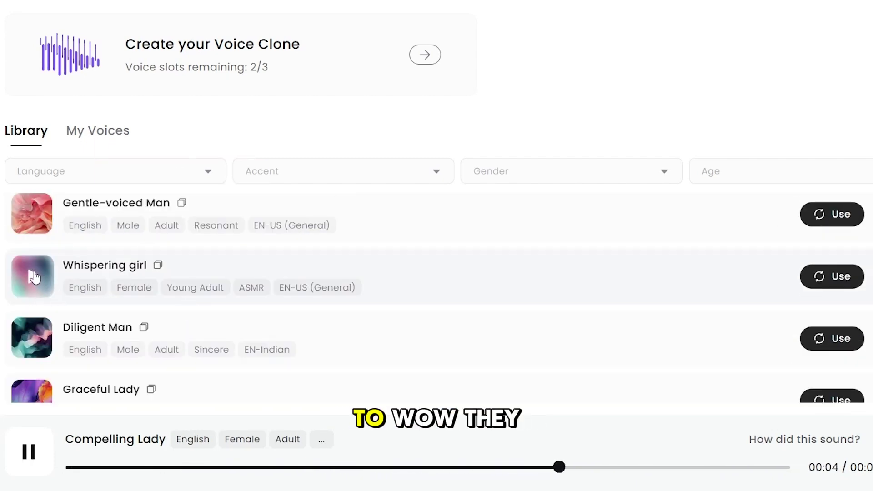
pyautogui.click(35, 276)
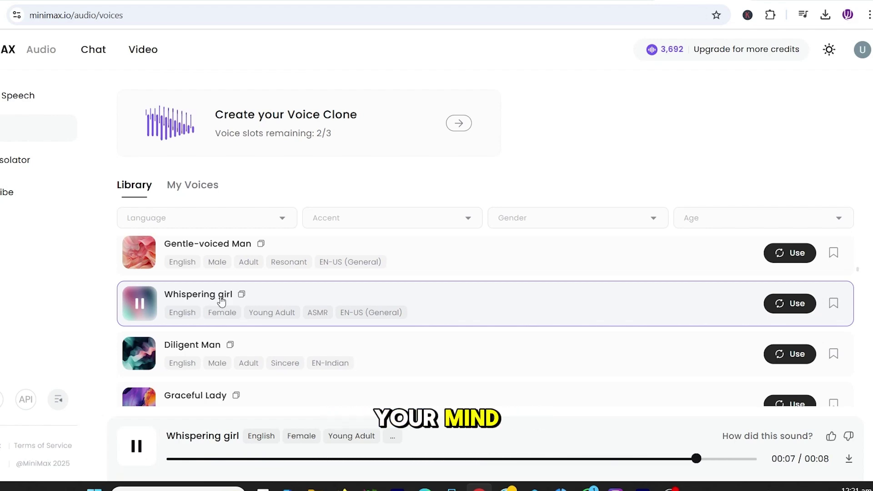
# Preview the Reserved Young Man, Man With Deep Voice, Friendly Guy and Bossy Lady voices.
pyautogui.scroll(-3, 296, 337)
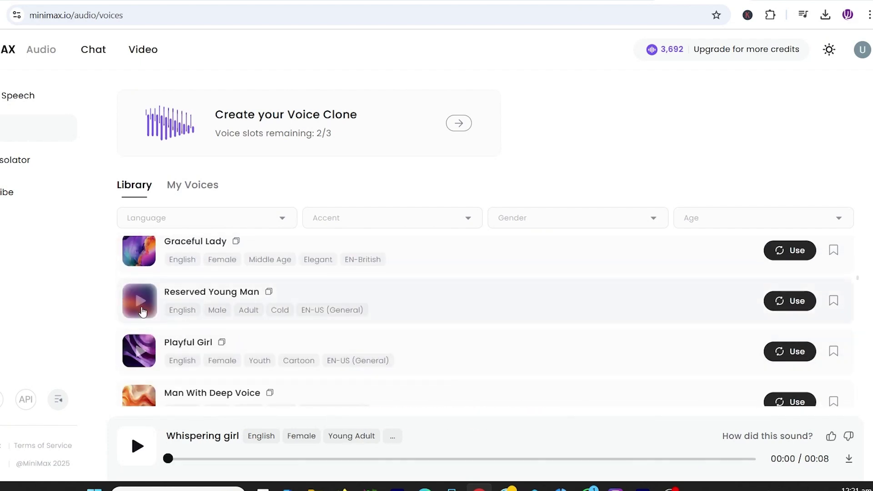
pyautogui.click(140, 302)
pyautogui.scroll(-1, 309, 351)
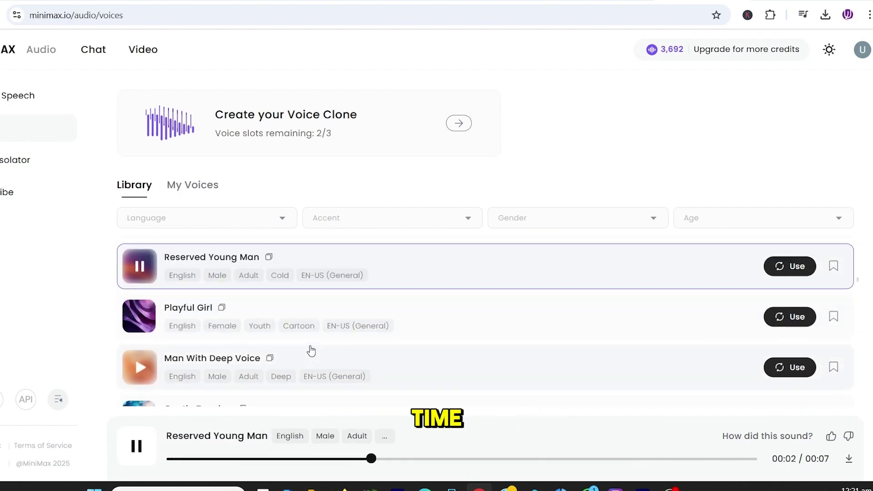
pyautogui.scroll(-1, 311, 350)
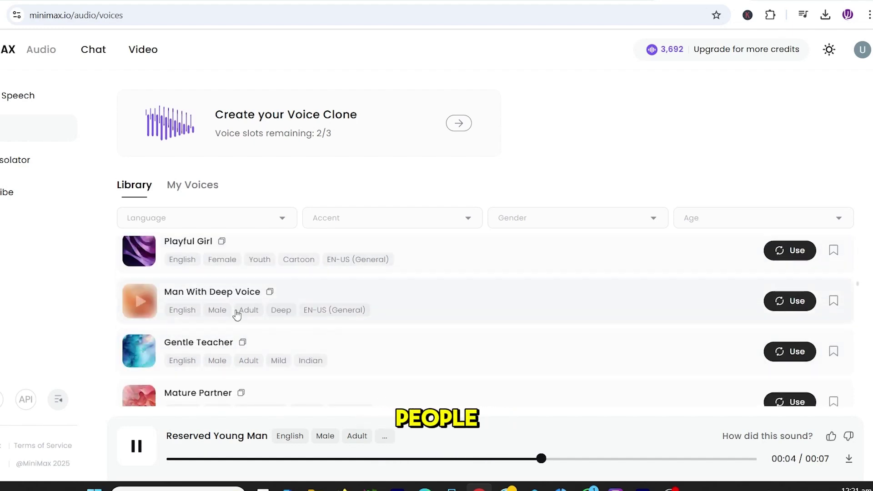
pyautogui.click(141, 302)
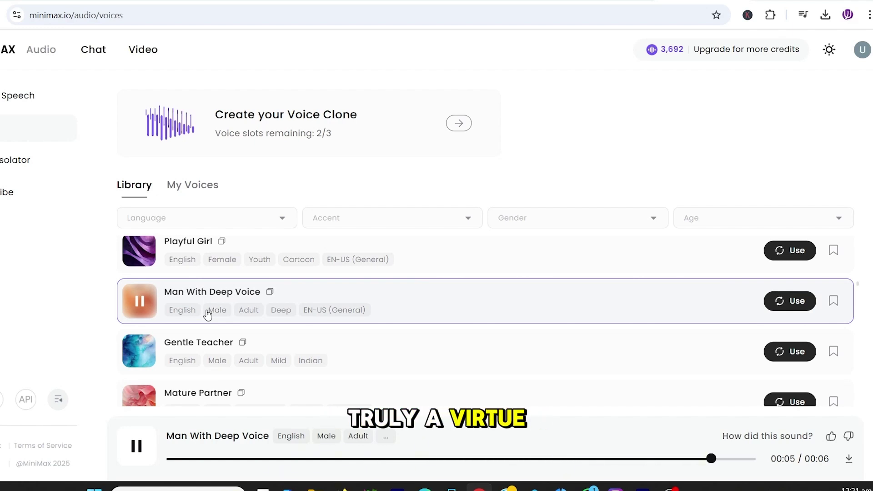
pyautogui.scroll(-3, 209, 312)
pyautogui.click(145, 310)
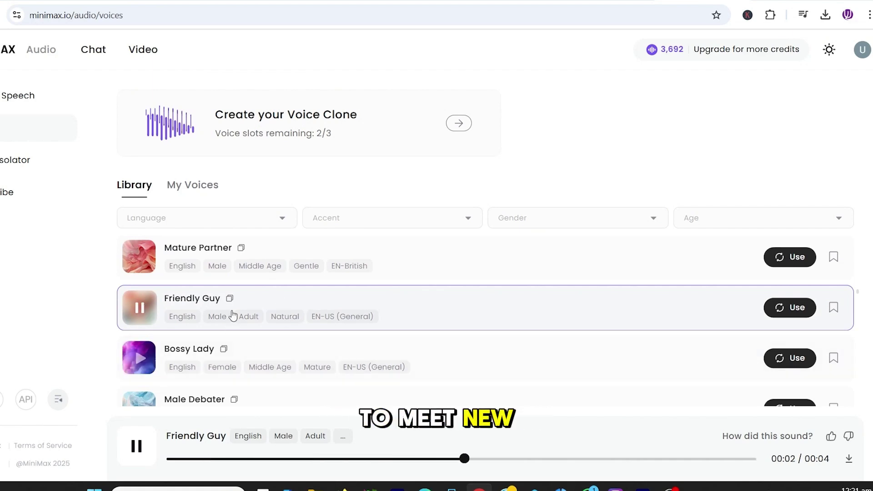
pyautogui.scroll(-1, 243, 311)
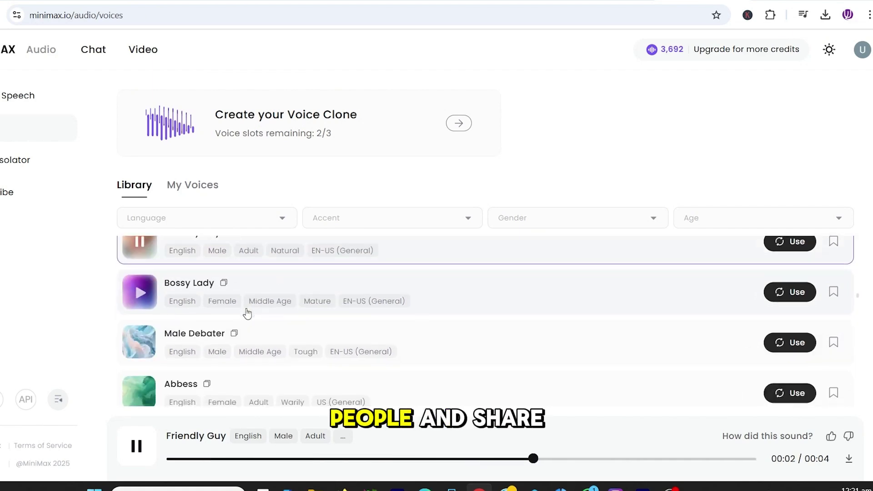
pyautogui.click(141, 292)
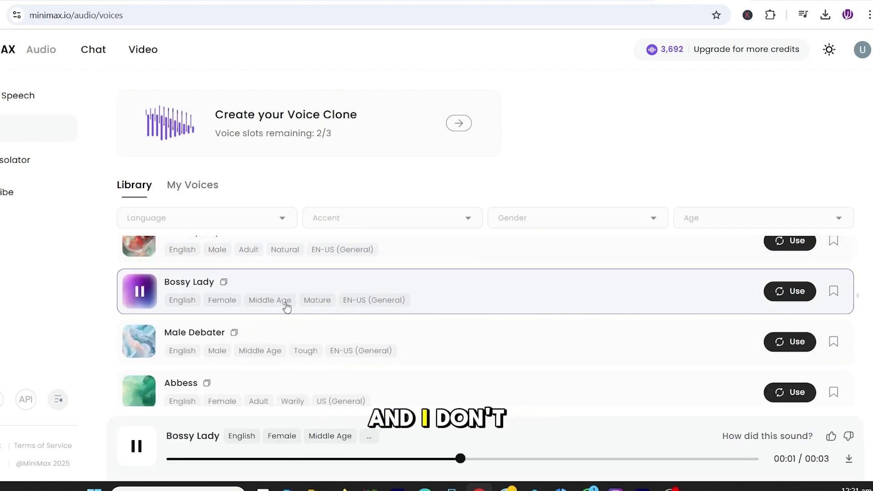
# Preview the Determined Man, Wise Lady, Attractive Woman and Sentimental Lady voices.
pyautogui.scroll(-5, 286, 306)
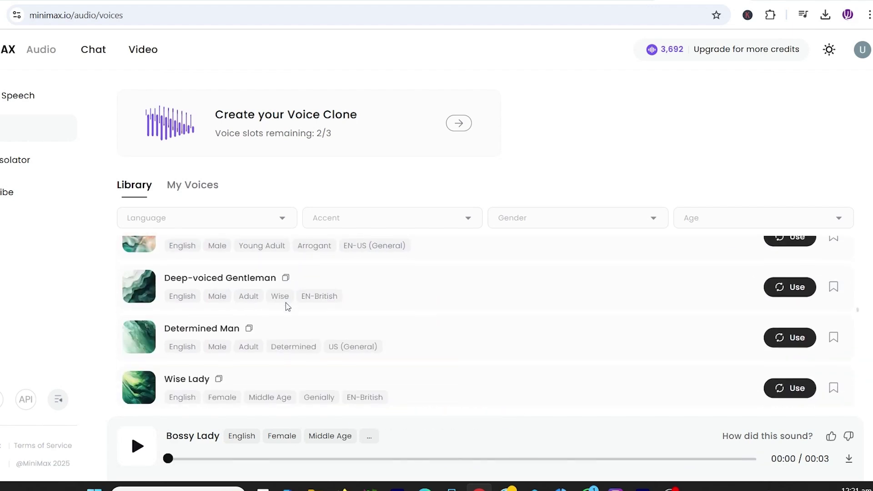
pyautogui.click(140, 338)
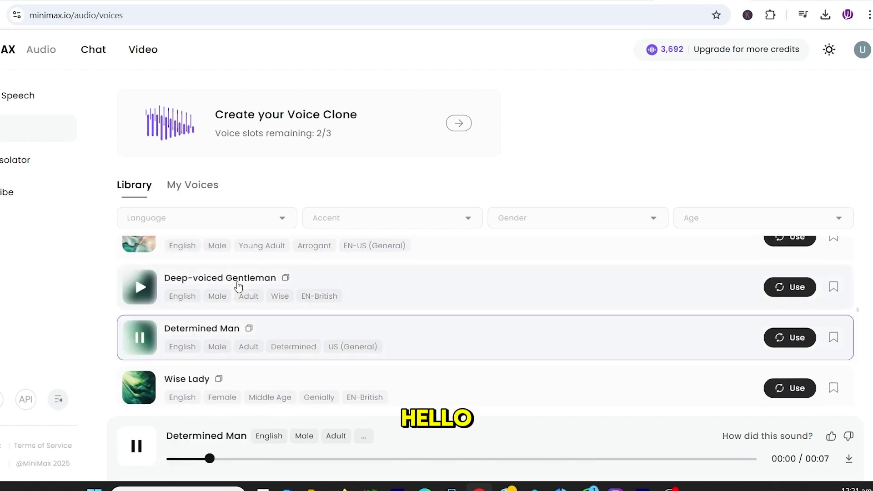
pyautogui.scroll(-2, 297, 319)
pyautogui.scroll(1, 297, 319)
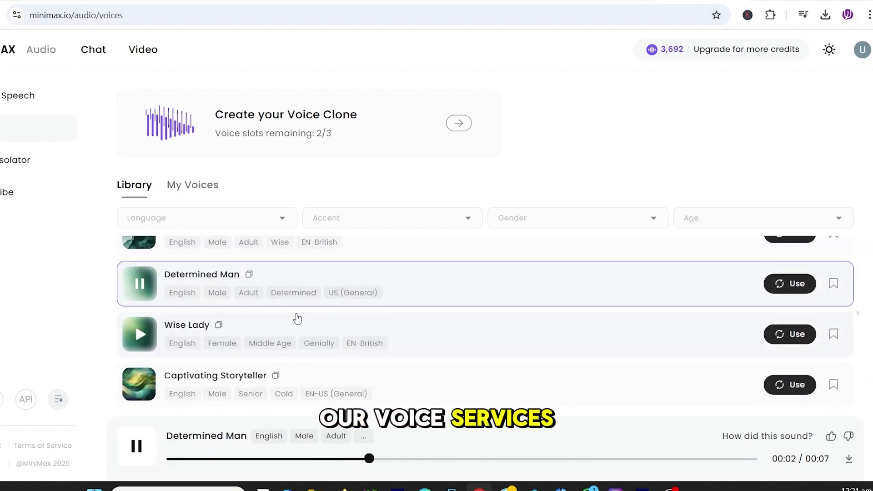
pyautogui.scroll(-1, 297, 318)
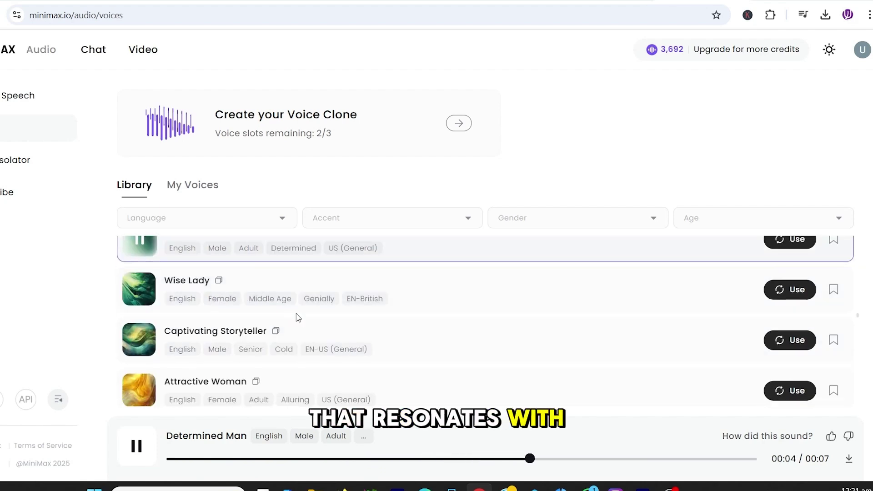
pyautogui.click(141, 296)
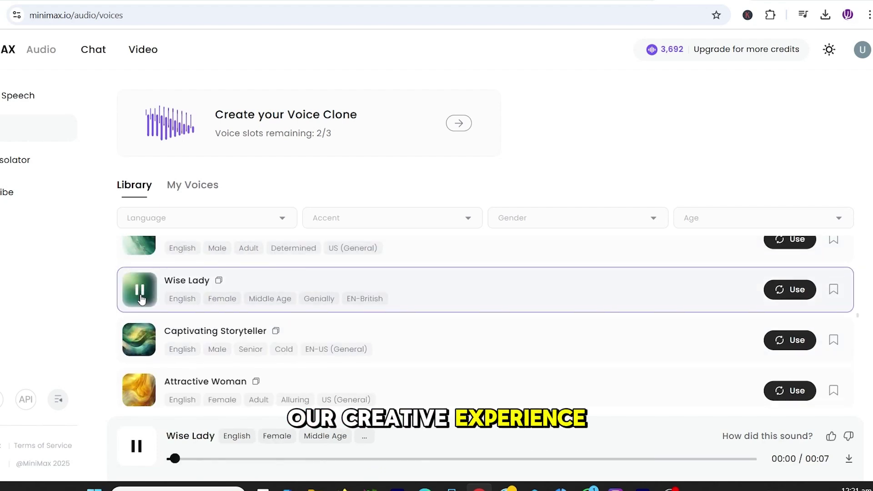
pyautogui.scroll(-1, 304, 329)
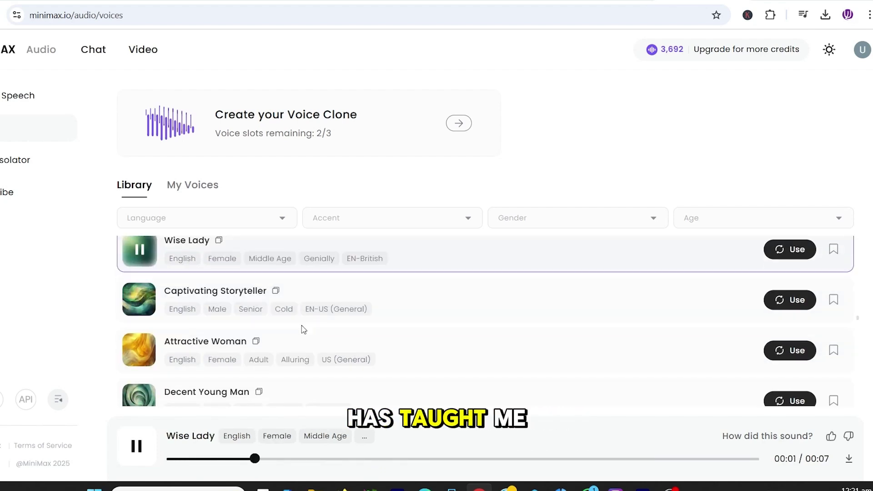
pyautogui.click(140, 355)
pyautogui.scroll(-3, 188, 315)
pyautogui.click(188, 315)
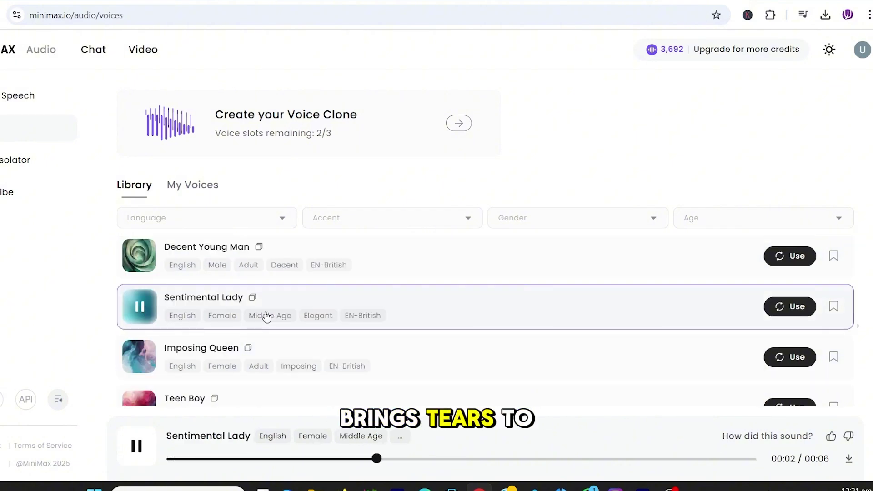
# Preview the Teen Boy, Passionate Warrior, Wise Scholar and Patient Man voices.
pyautogui.scroll(-3, 301, 357)
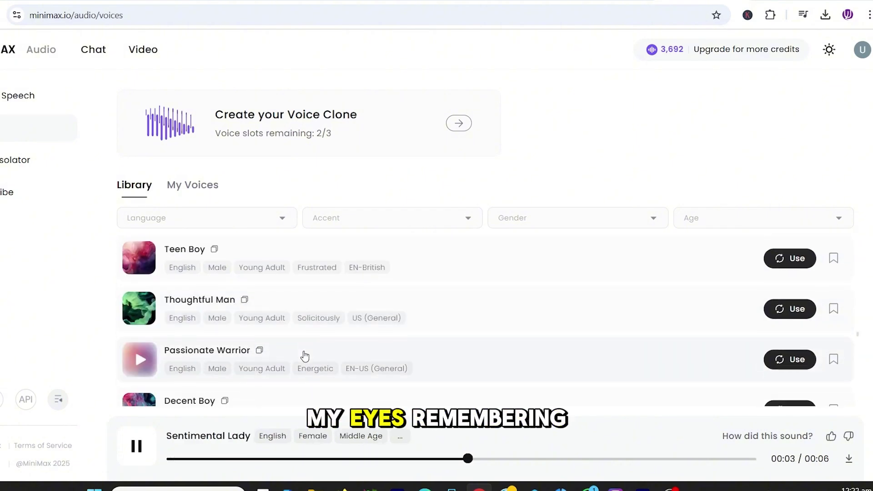
pyautogui.click(144, 263)
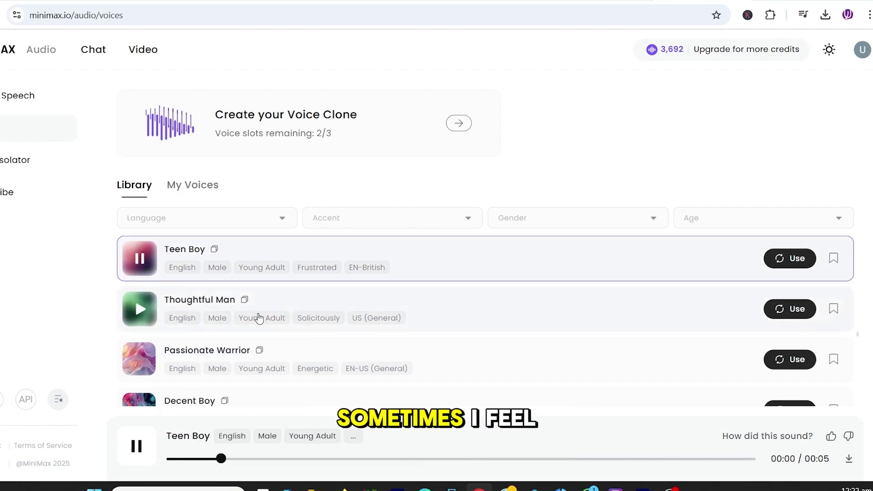
pyautogui.scroll(-1, 258, 318)
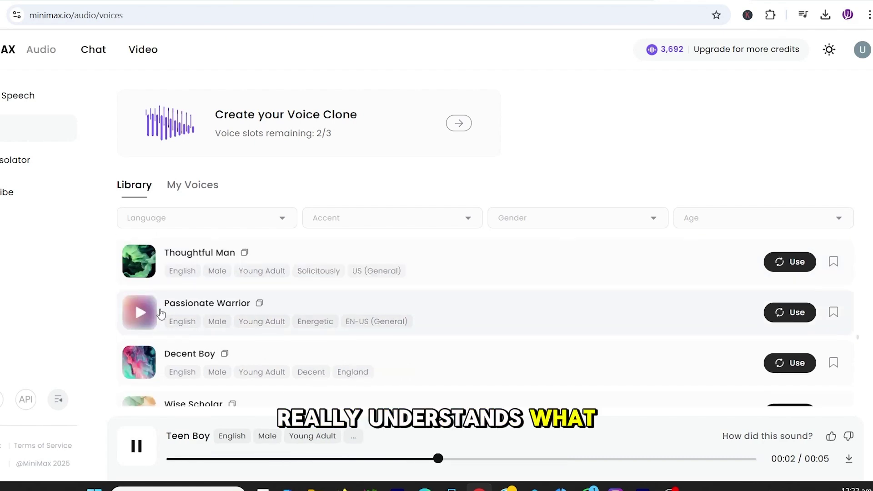
pyautogui.click(140, 314)
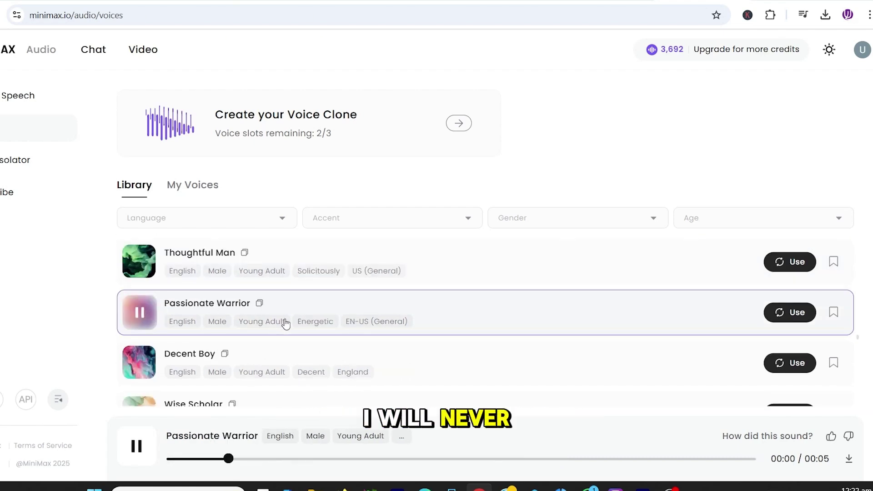
pyautogui.scroll(-1, 284, 322)
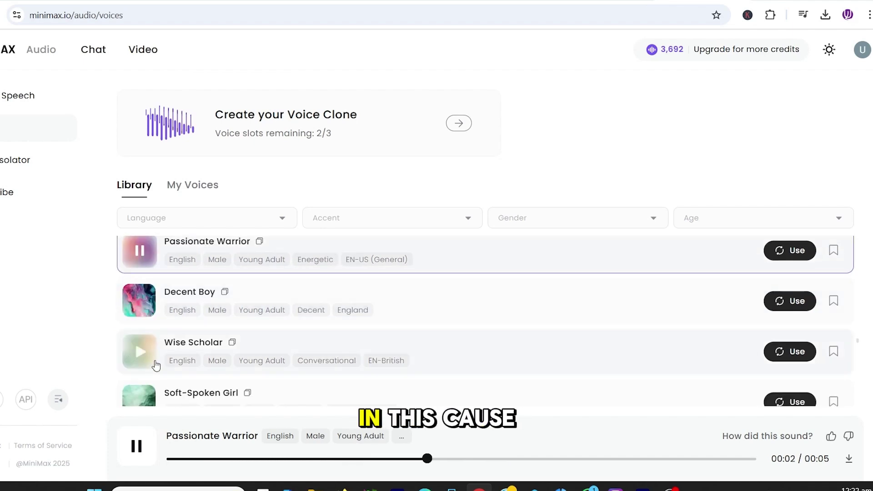
pyautogui.click(141, 354)
pyautogui.scroll(-2, 319, 335)
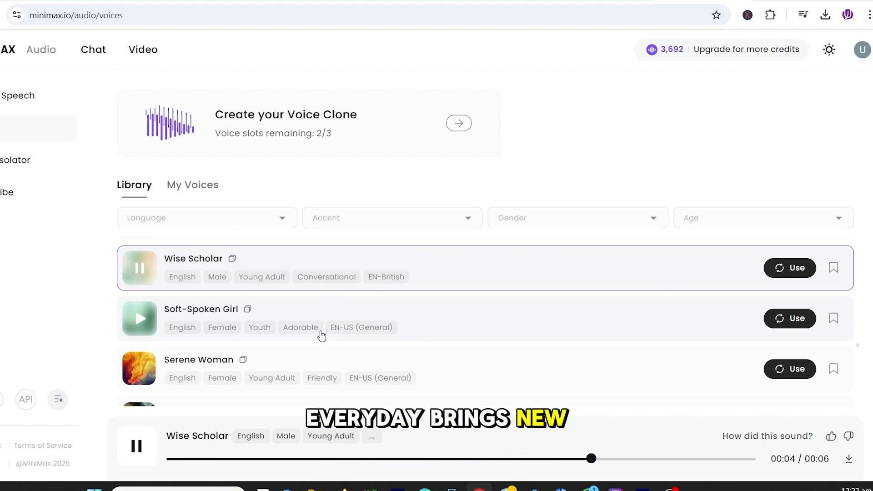
pyautogui.scroll(-3, 322, 336)
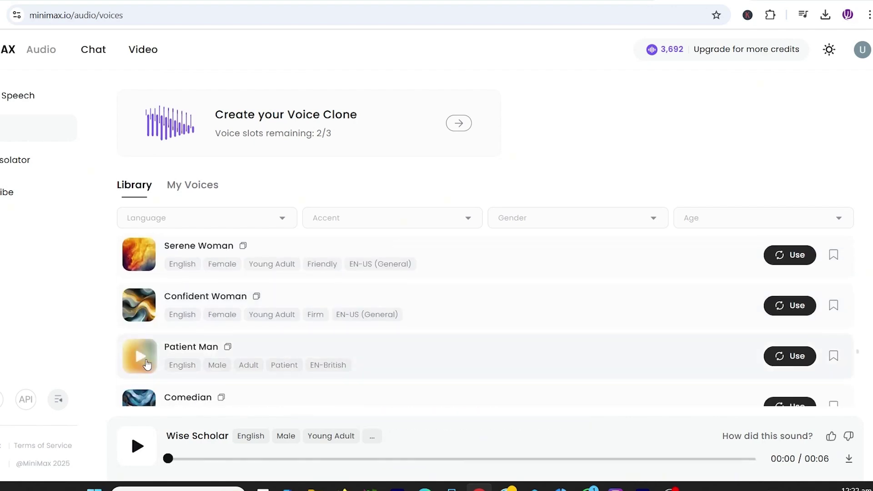
pyautogui.click(144, 365)
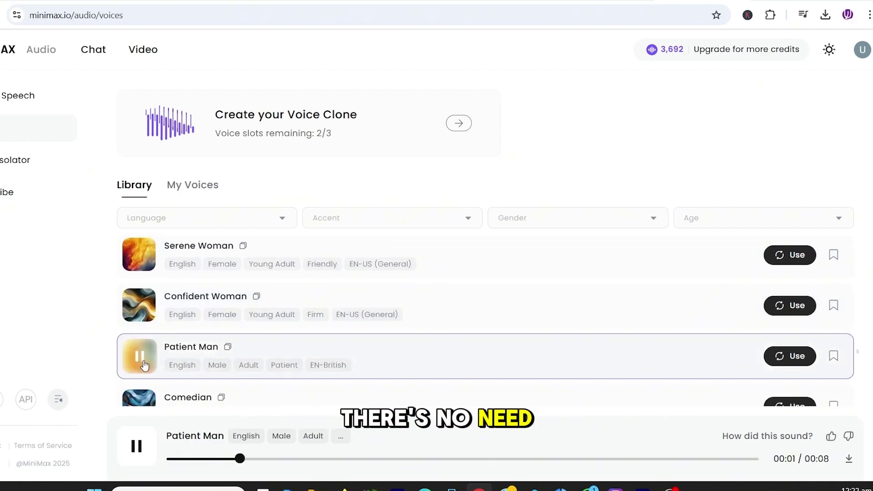
# Filter the library to Arabic and preview Calm Woman and Friendly Guy.
pyautogui.scroll(-3, 144, 366)
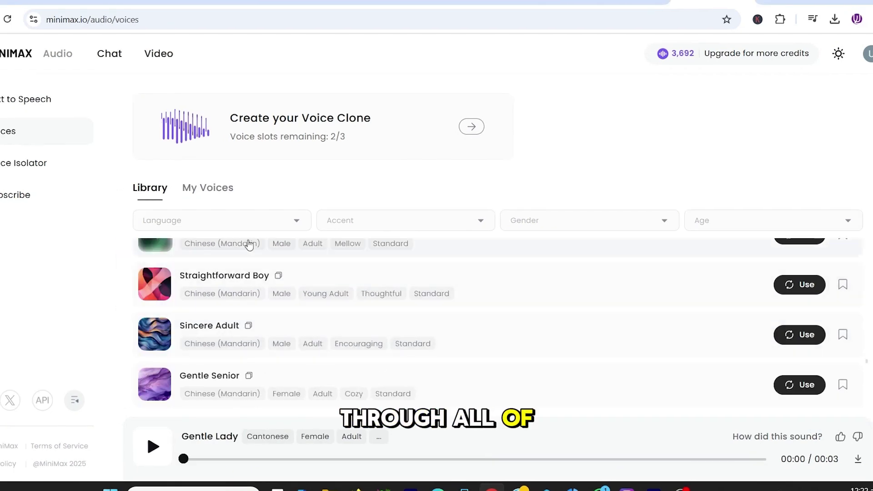
pyautogui.click(225, 226)
pyautogui.scroll(-6, 213, 293)
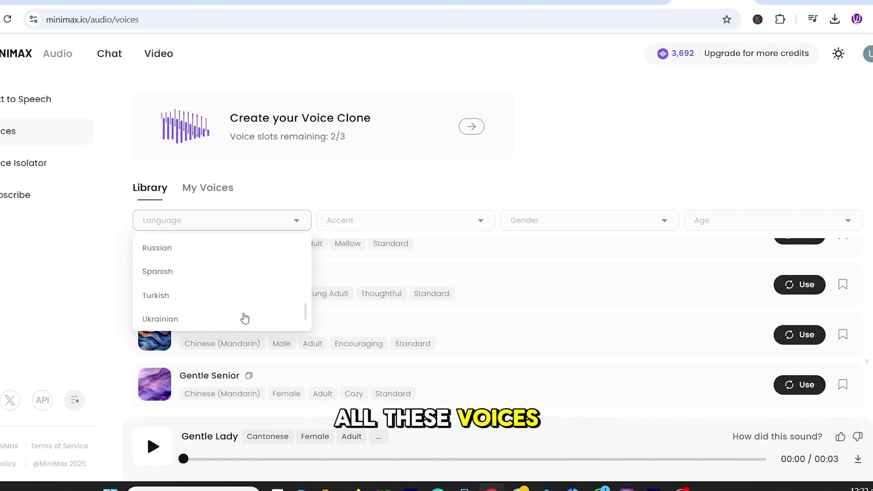
pyautogui.scroll(2, 243, 318)
pyautogui.scroll(5, 244, 318)
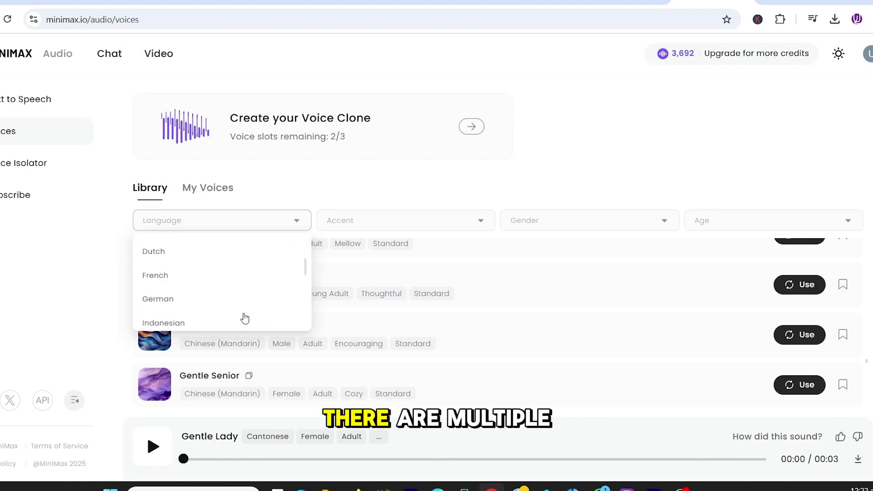
pyautogui.scroll(1, 245, 319)
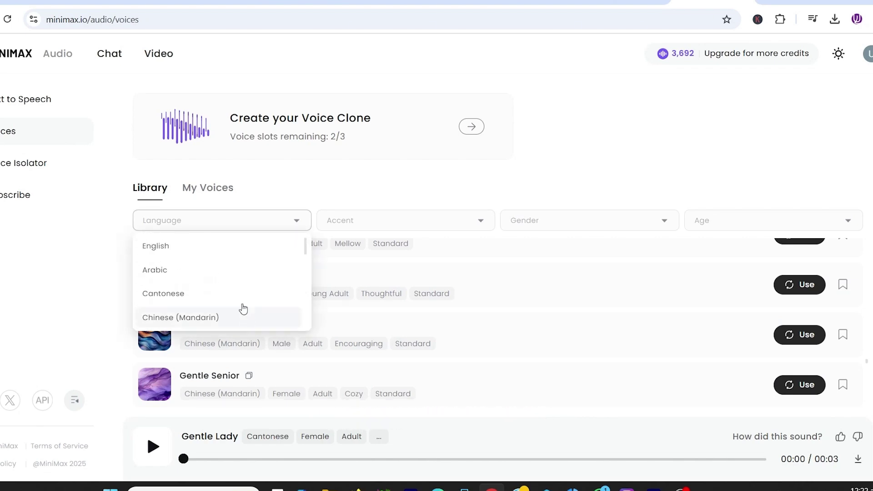
pyautogui.click(176, 270)
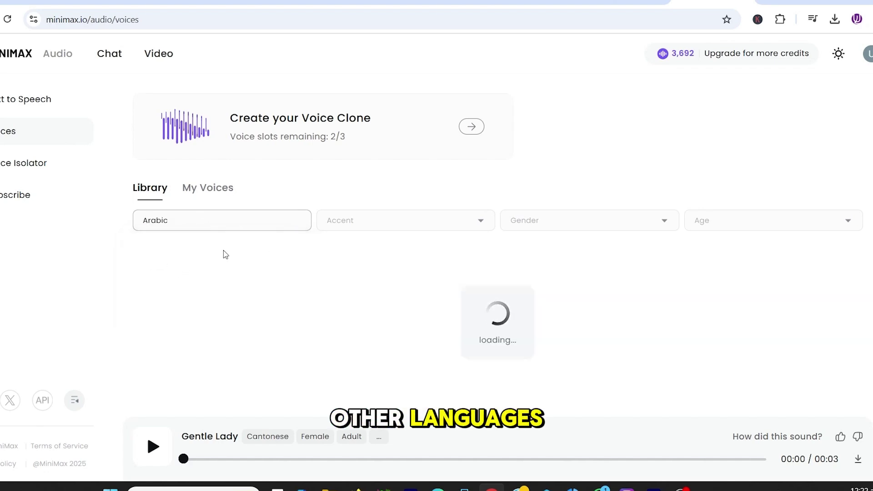
pyautogui.click(158, 263)
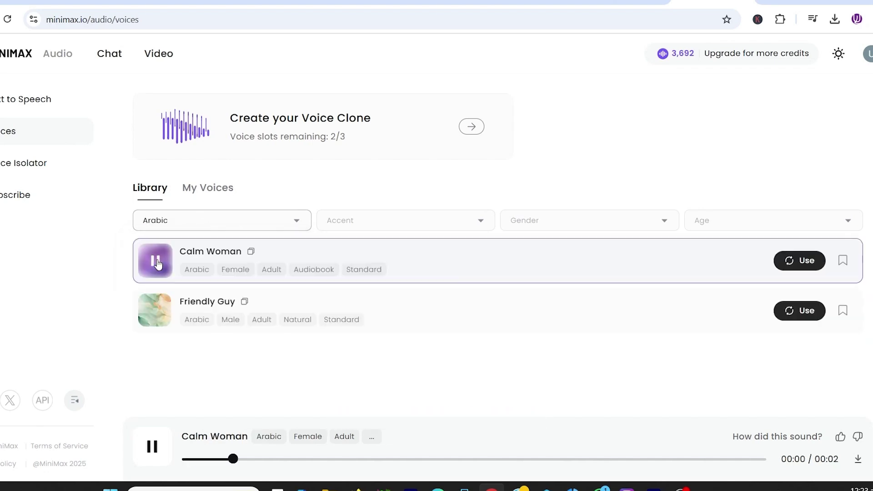
pyautogui.click(155, 310)
# Filter the library to Dutch and preview Kind-hearted girl and Bossy leader.
pyautogui.click(220, 227)
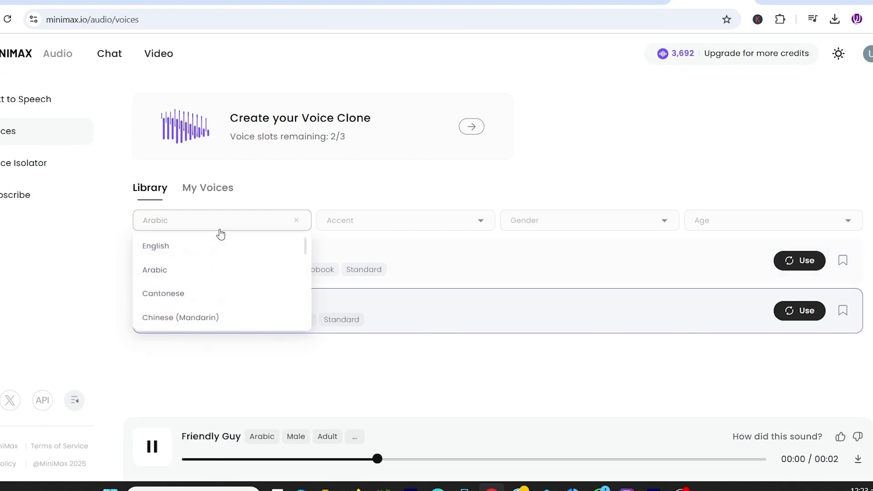
pyautogui.scroll(-1, 198, 292)
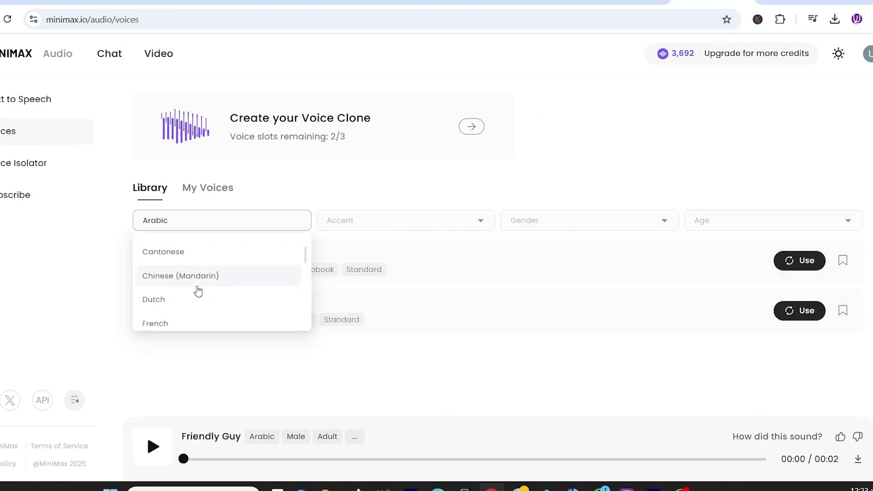
pyautogui.click(184, 304)
pyautogui.click(152, 259)
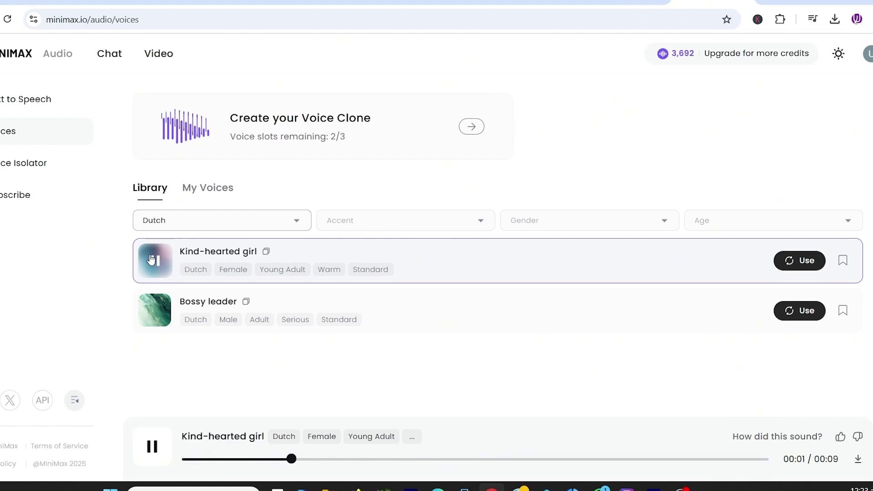
pyautogui.click(155, 316)
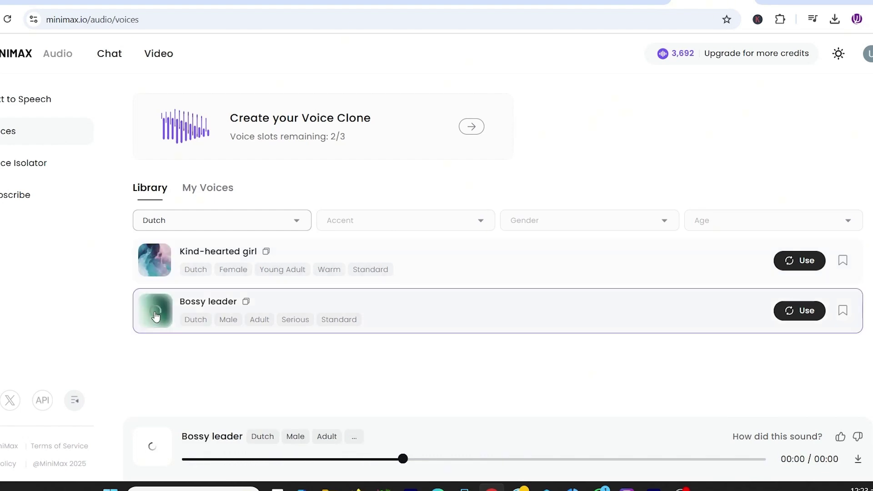
# Filter the library to French and preview Level-Headed Man and Casual Man.
pyautogui.click(199, 234)
pyautogui.scroll(-1, 211, 291)
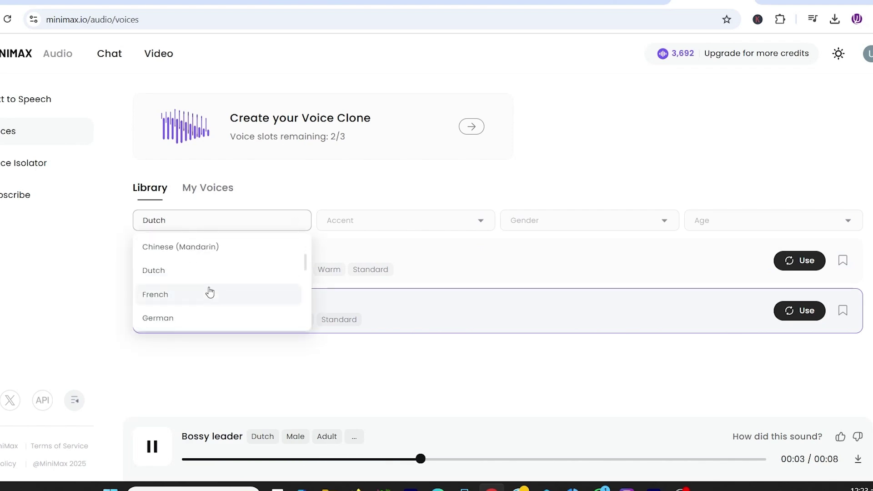
pyautogui.click(191, 296)
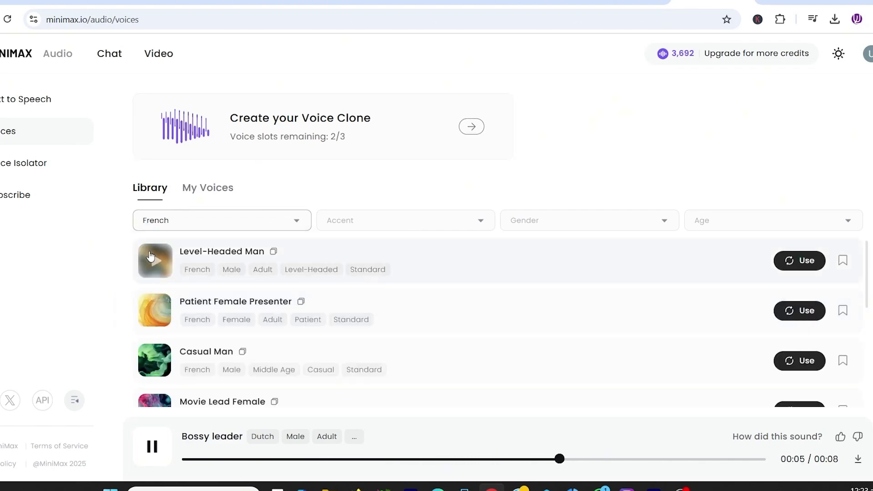
pyautogui.click(158, 262)
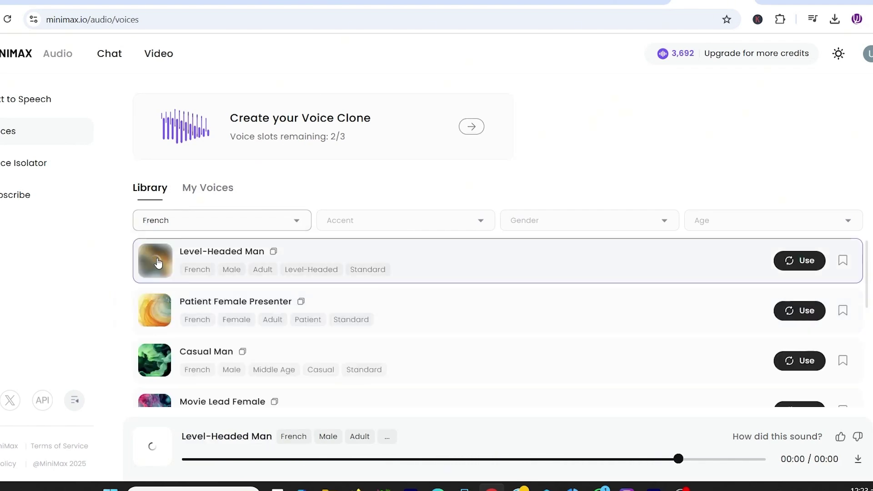
pyautogui.scroll(-1, 239, 276)
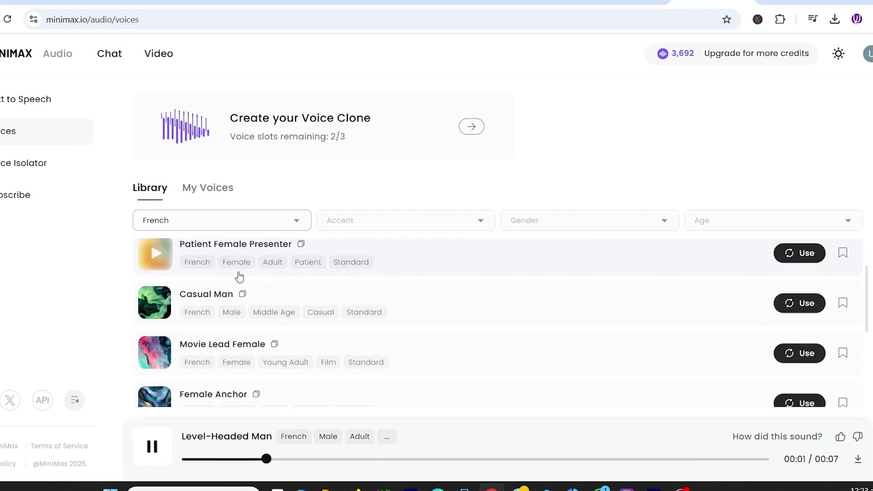
pyautogui.scroll(1, 238, 275)
pyautogui.click(154, 356)
# Preview the Female Anchor, Fluent Female Broadcaster and Trustworthy man voices.
pyautogui.scroll(-3, 152, 352)
pyautogui.click(175, 301)
pyautogui.scroll(-1, 267, 320)
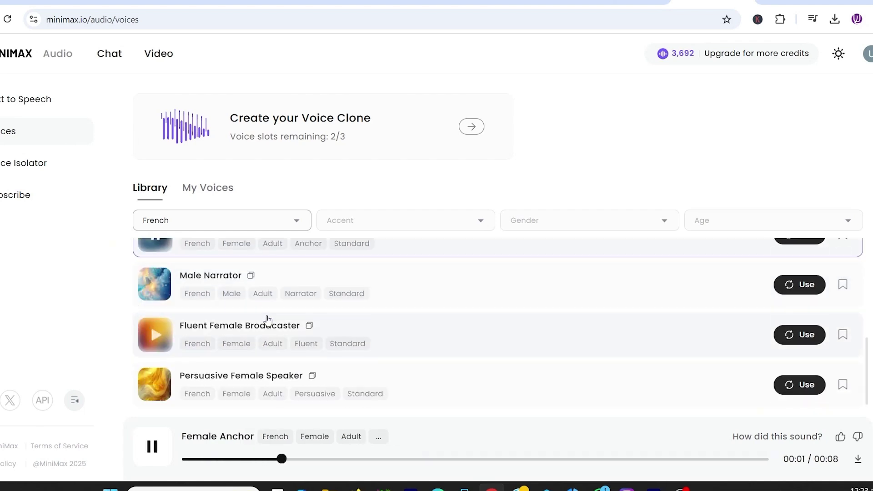
pyautogui.click(157, 337)
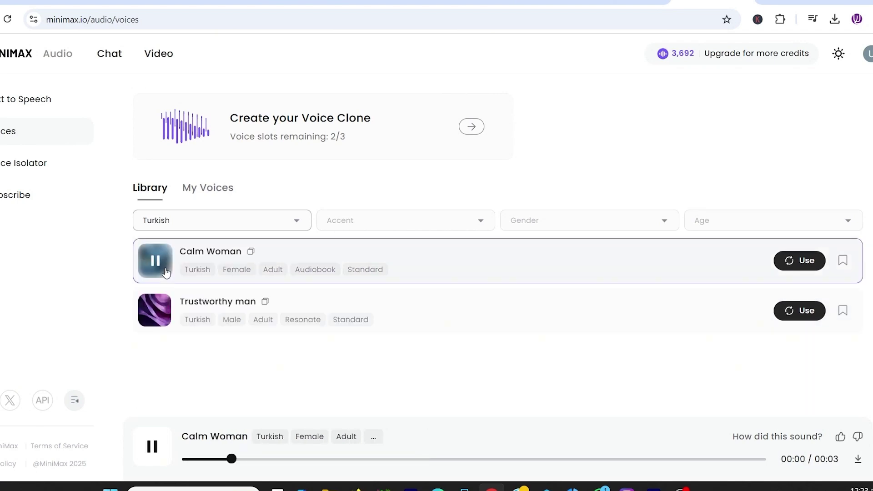
pyautogui.click(157, 311)
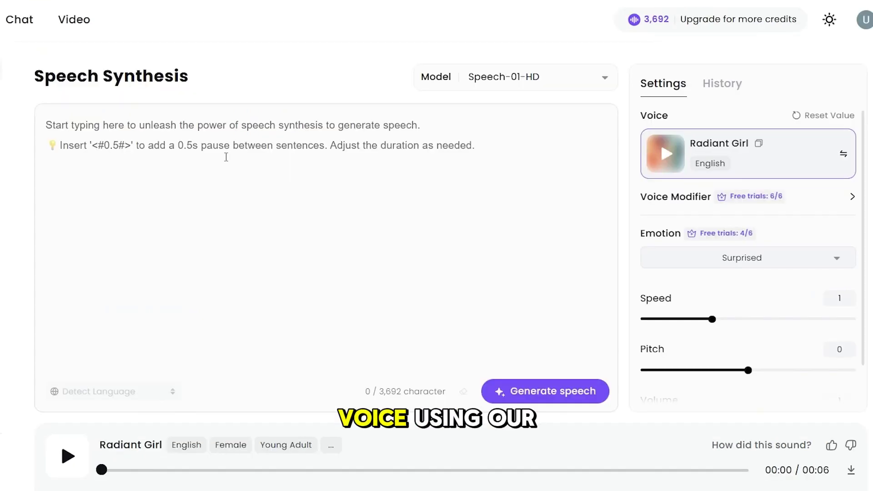
# Paste the sample sentence, try Speech-01-Turbo, then generate on Speech-01-HD.
pyautogui.write('The future of voiceovers is here! Meet MiniMax’s AI-powered speech model—so real, you won’t believe it’s artificial!')
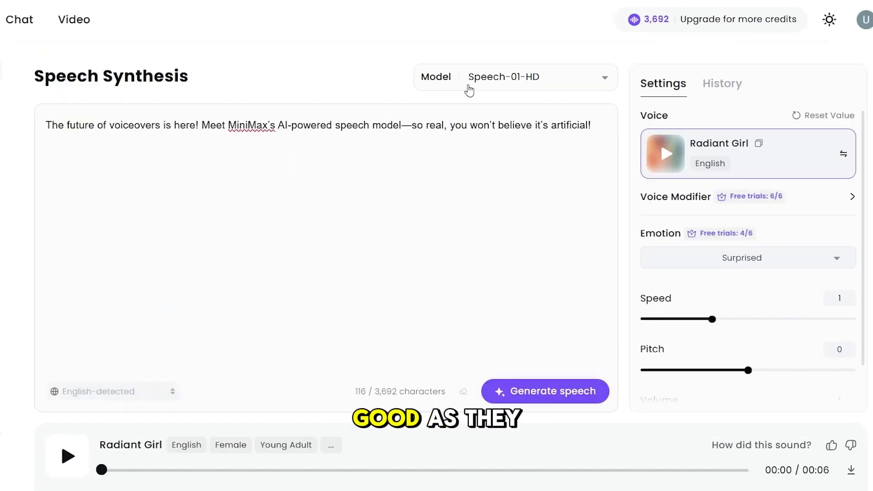
pyautogui.click(497, 78)
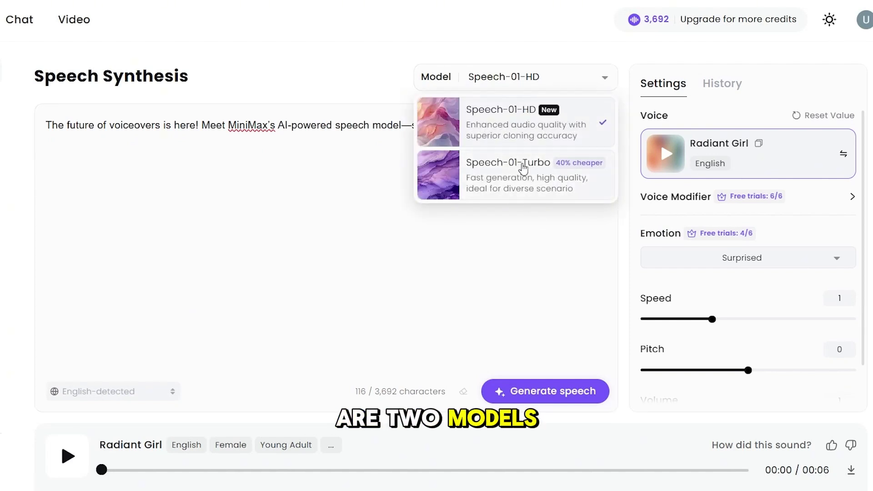
pyautogui.click(524, 178)
pyautogui.click(492, 136)
pyautogui.click(516, 86)
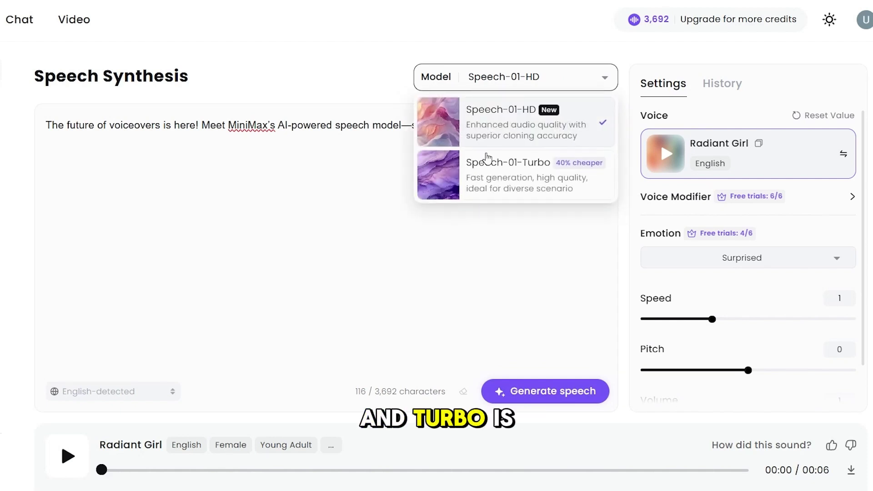
pyautogui.click(503, 165)
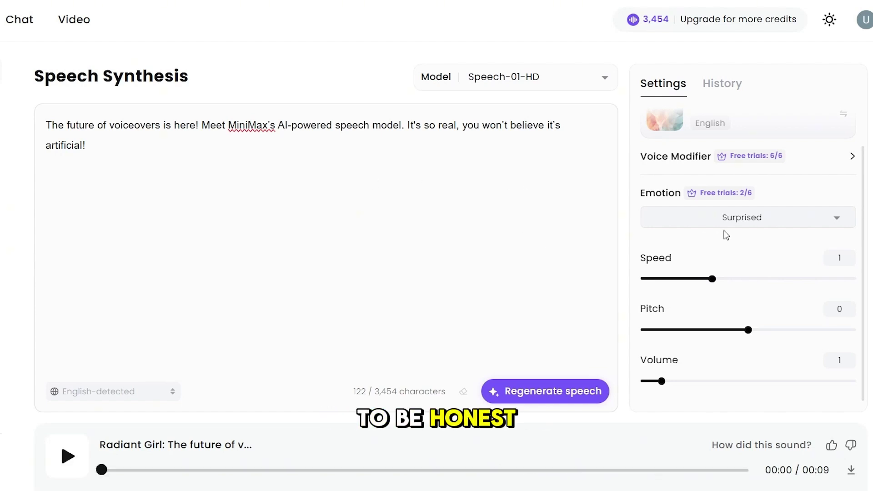
# Set the emotion to Angry, nudge speed slightly faster, and regenerate the speech.
pyautogui.click(748, 218)
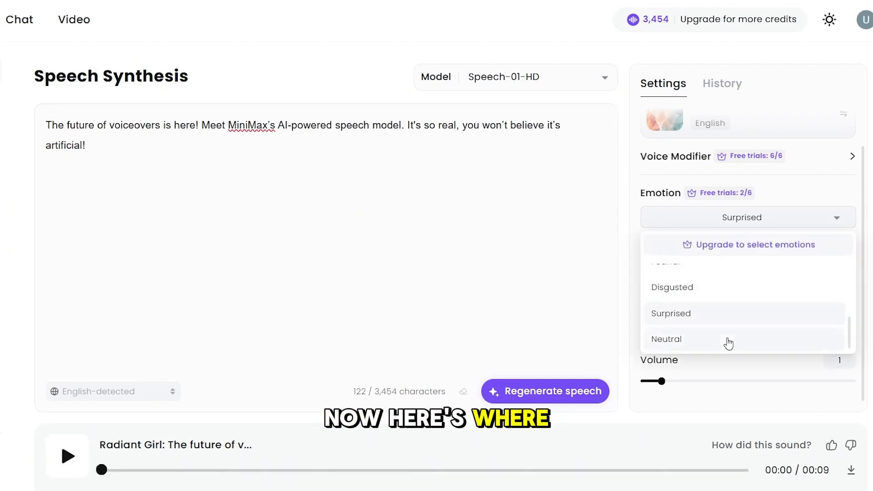
pyautogui.scroll(5, 712, 321)
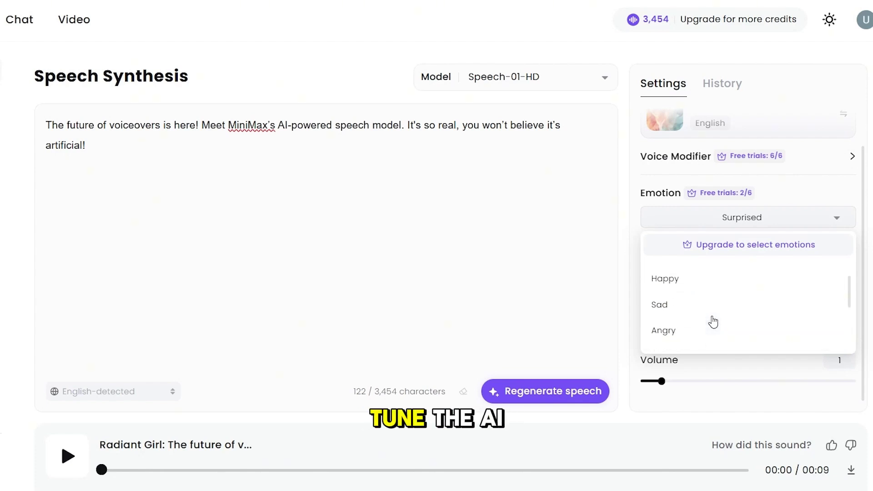
pyautogui.scroll(-2, 717, 318)
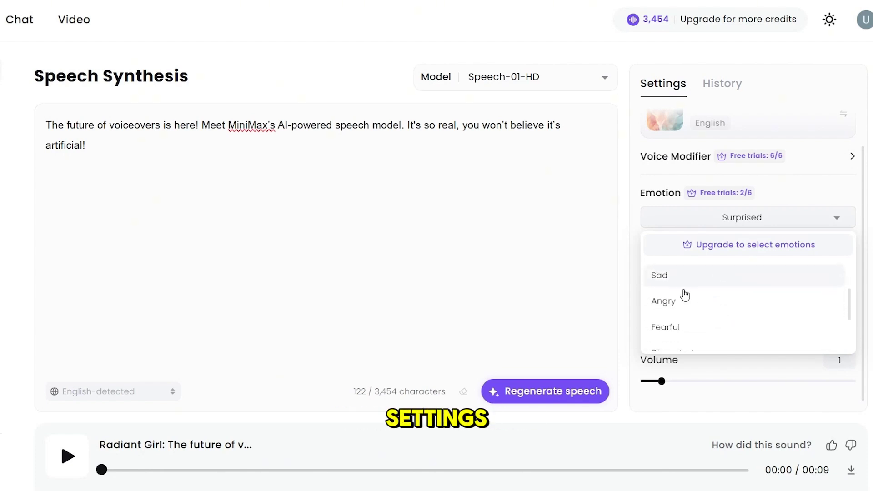
pyautogui.click(674, 309)
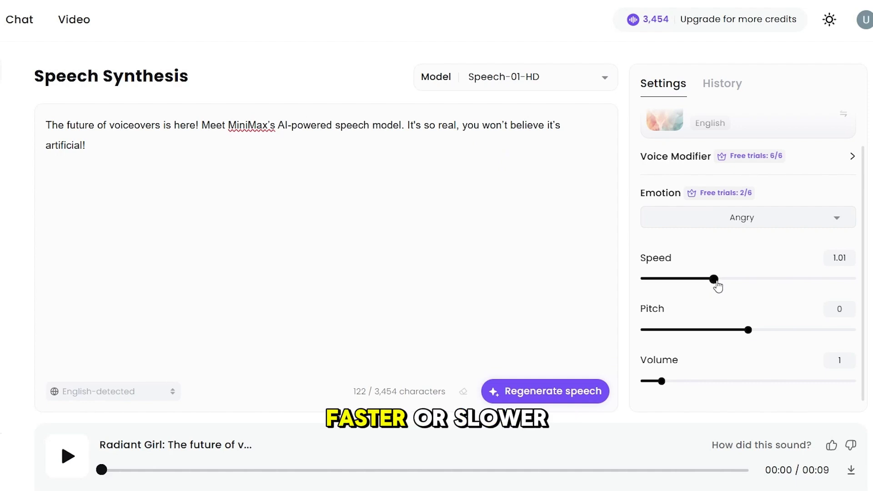
pyautogui.moveTo(715, 283); pyautogui.dragTo(719, 282)
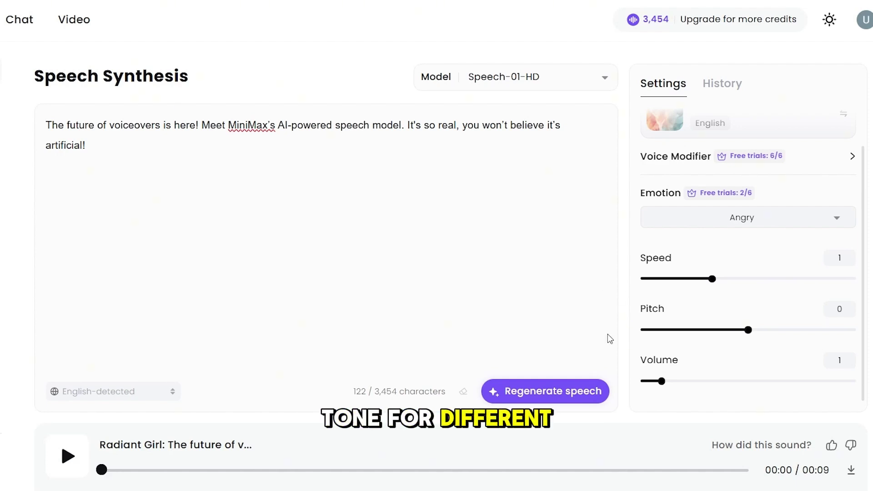
pyautogui.click(560, 402)
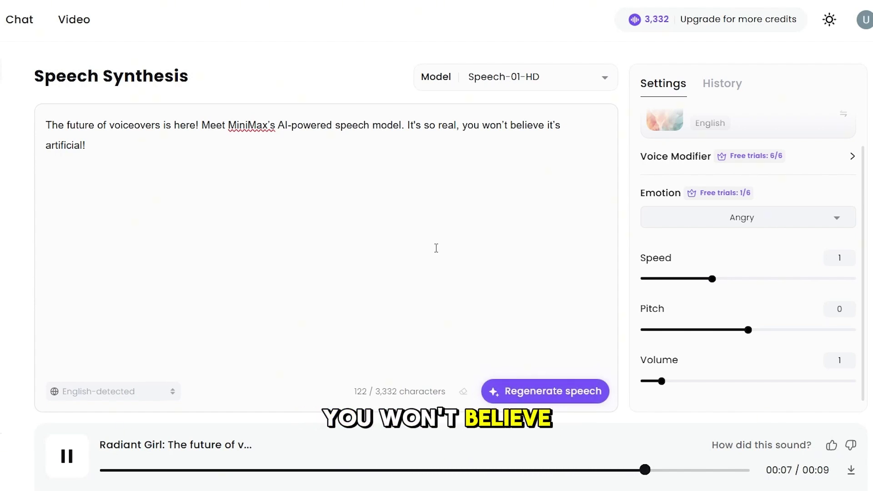
# Reopen the Emotion dropdown and scroll through its options.
pyautogui.click(731, 217)
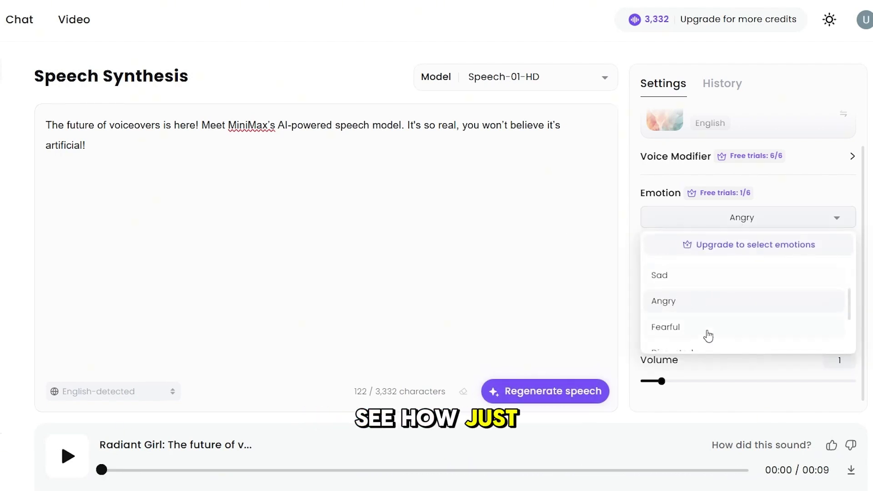
pyautogui.scroll(2, 692, 302)
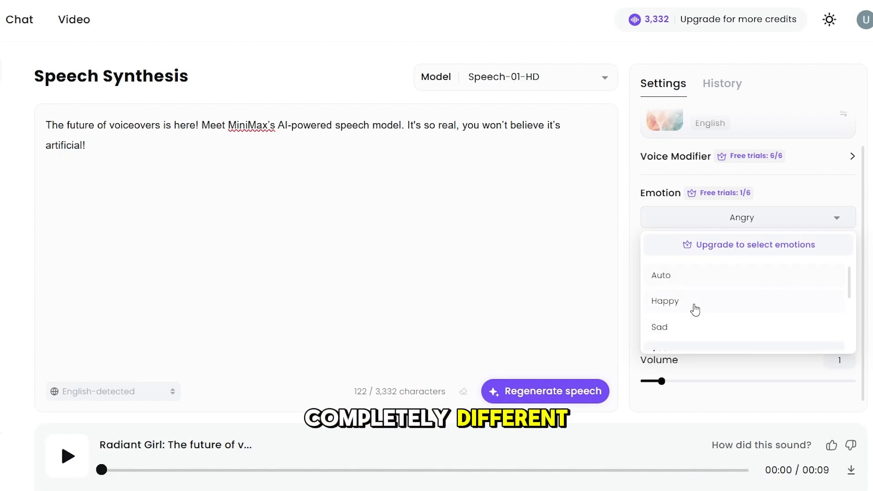
pyautogui.scroll(-3, 693, 307)
pyautogui.scroll(3, 692, 308)
# Switch to the Whispering girl voice, keep Auto emotion, and generate speech.
pyautogui.click(752, 162)
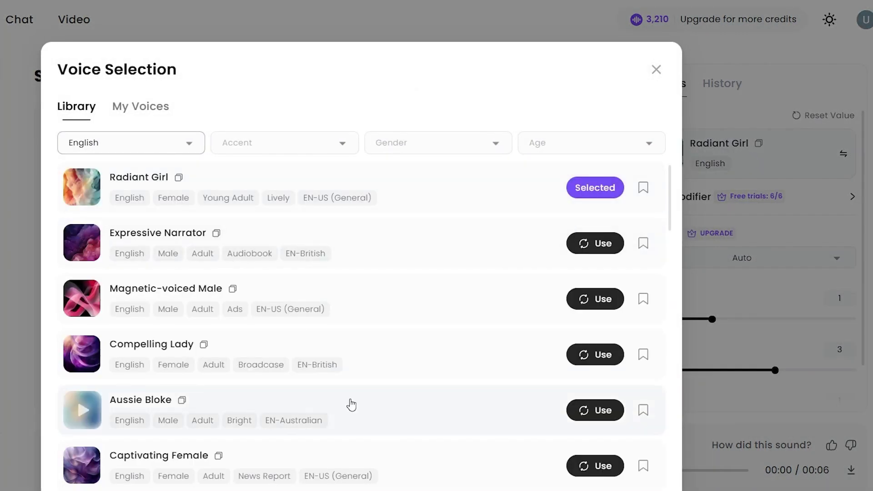
pyautogui.scroll(-4, 351, 405)
pyautogui.scroll(-4, 86, 237)
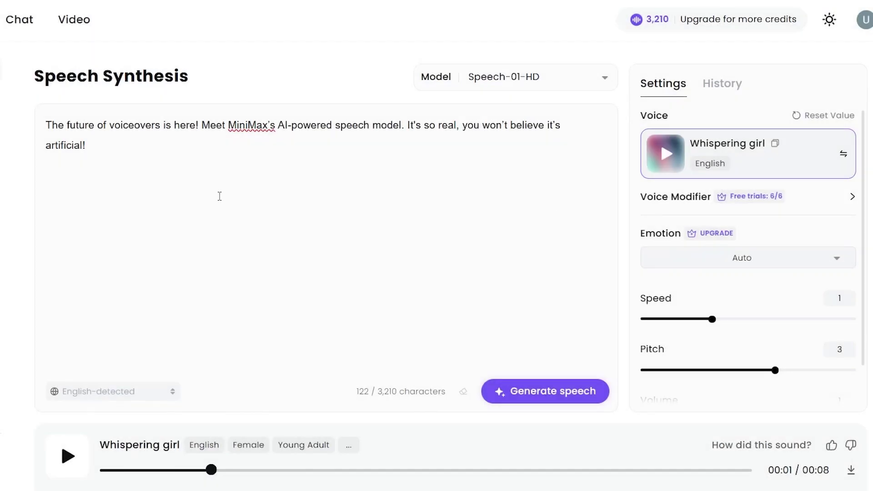
pyautogui.click(742, 258)
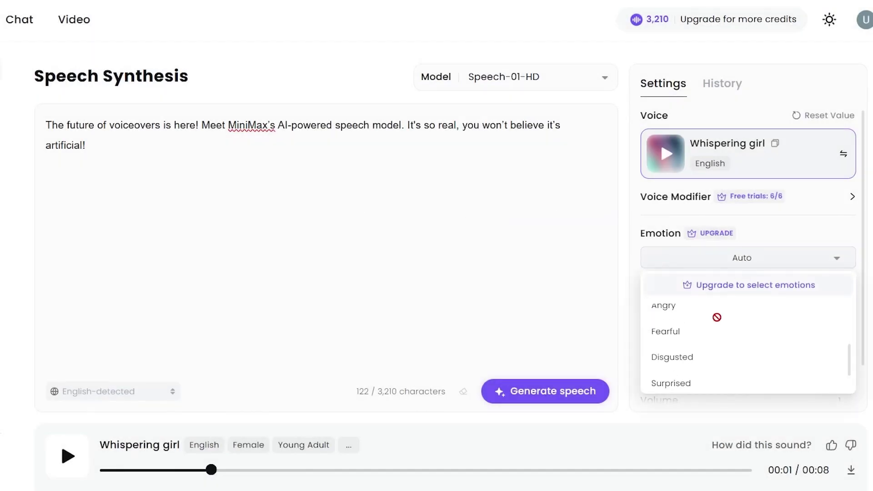
pyautogui.scroll(-1, 736, 350)
pyautogui.click(545, 391)
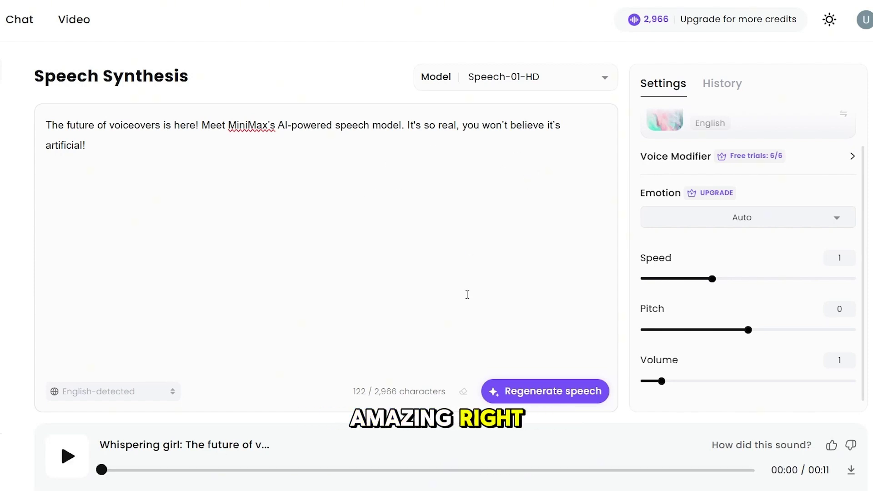
# Select the Deep-voiced Gentleman voice from the voice library.
pyautogui.scroll(1, 714, 239)
pyautogui.click(752, 163)
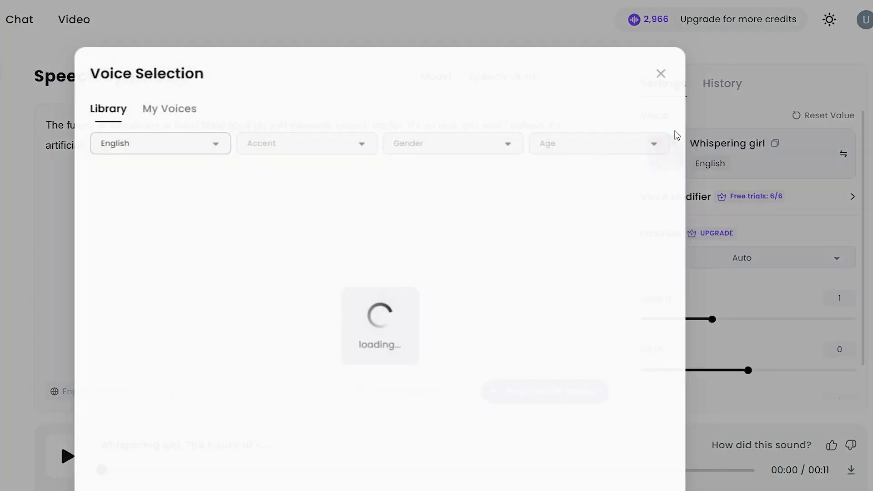
pyautogui.scroll(-2, 159, 250)
pyautogui.scroll(-10, 159, 249)
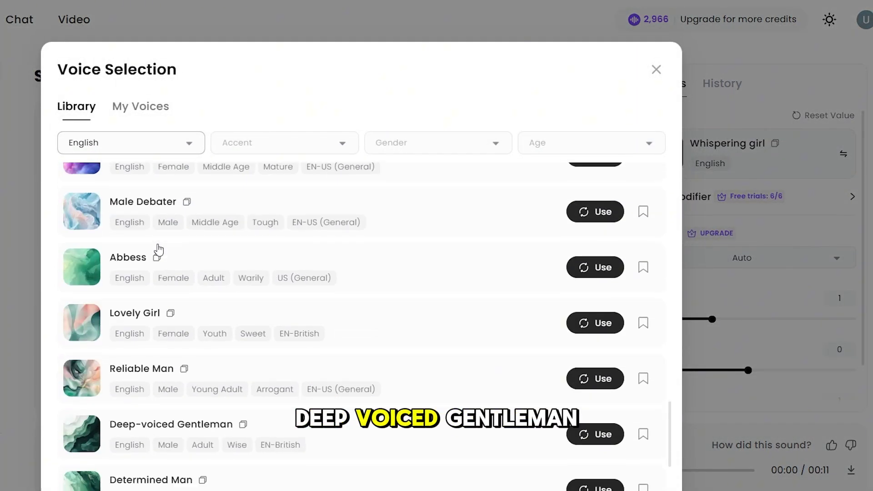
pyautogui.click(594, 424)
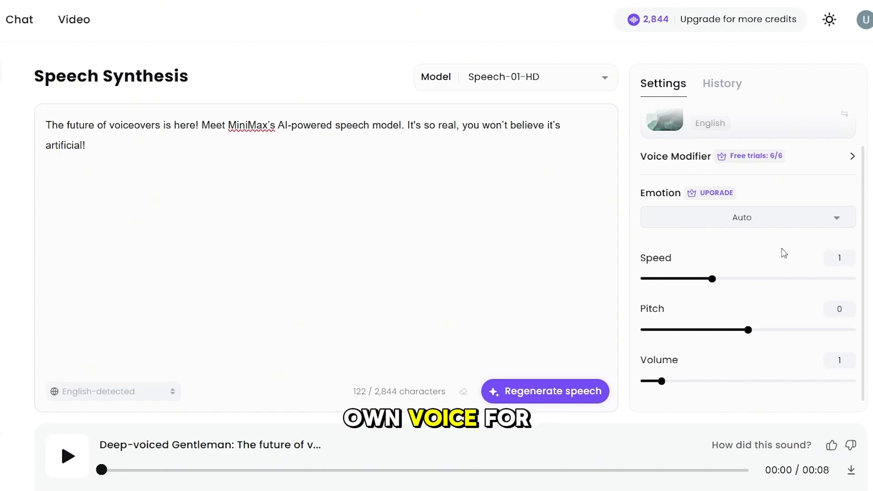
# Open the upgrade page and review the Free, $5 Starter, $30 Standard and Top-up Credits plans.
pyautogui.scroll(2, 771, 200)
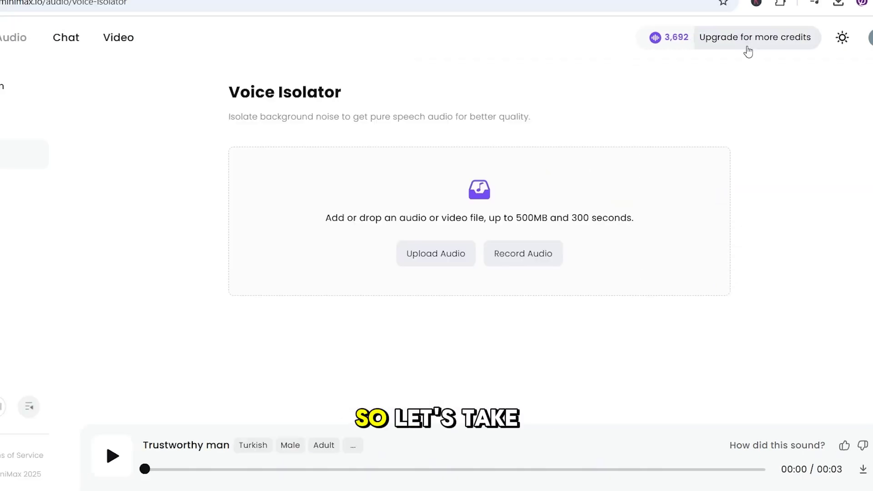
pyautogui.click(748, 45)
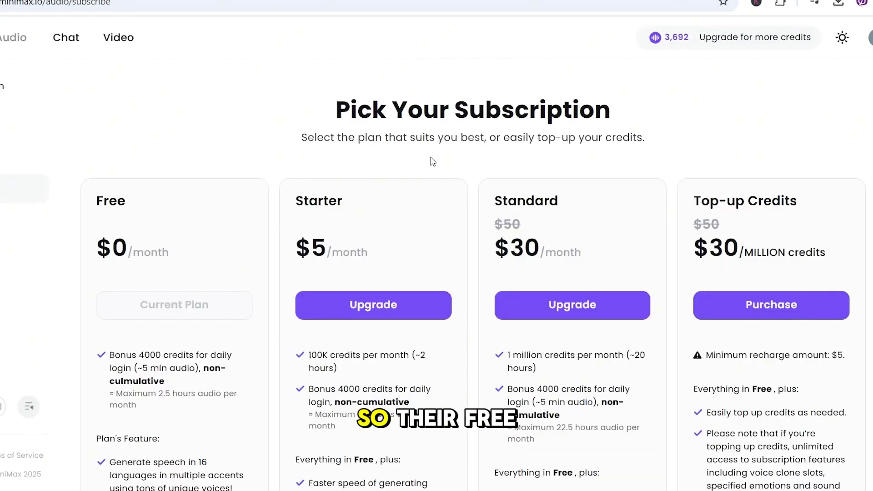
pyautogui.scroll(-2, 431, 159)
pyautogui.scroll(1, 279, 151)
pyautogui.scroll(-2, 189, 302)
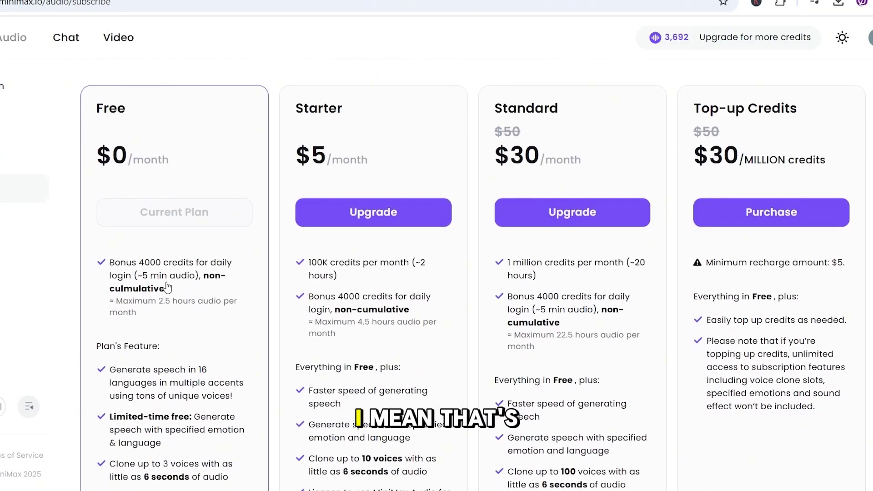
pyautogui.scroll(-1, 167, 287)
pyautogui.scroll(-1, 185, 267)
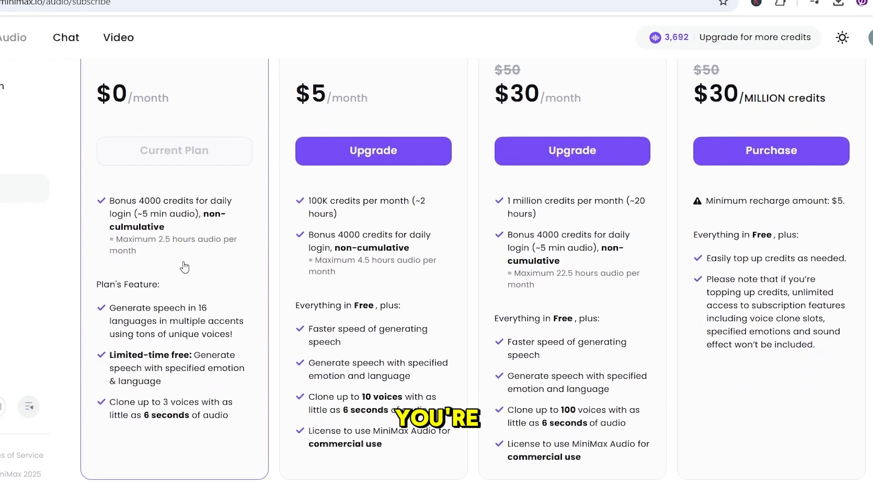
pyautogui.scroll(-2, 189, 332)
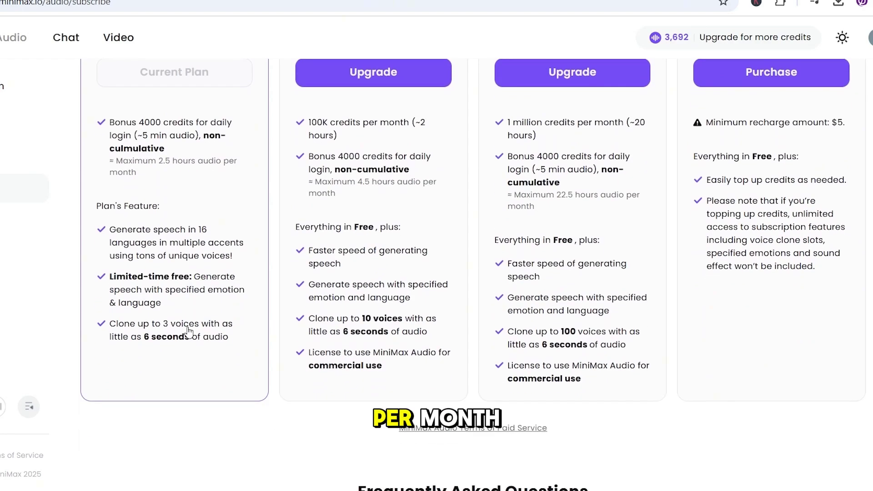
pyautogui.scroll(4, 188, 332)
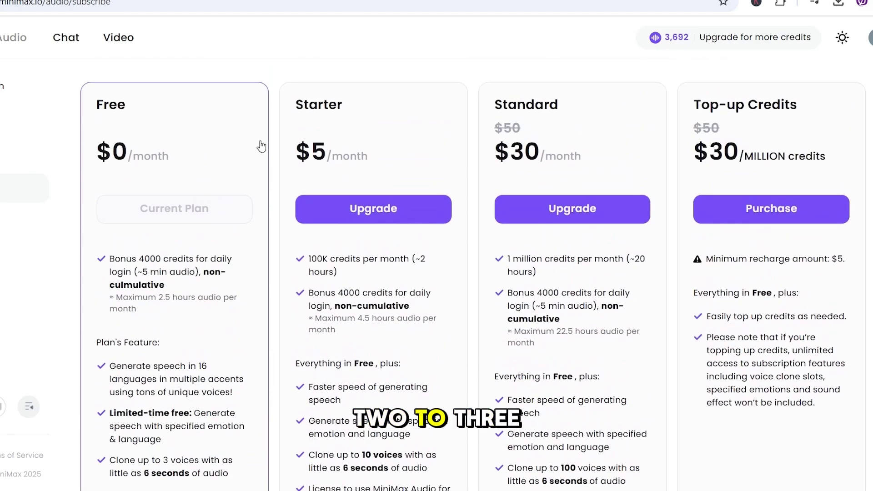
pyautogui.scroll(-5, 414, 377)
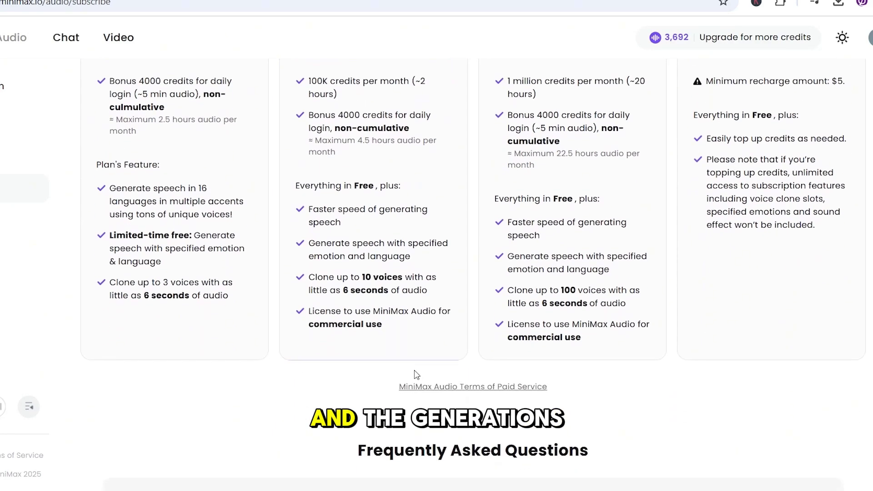
pyautogui.scroll(4, 415, 375)
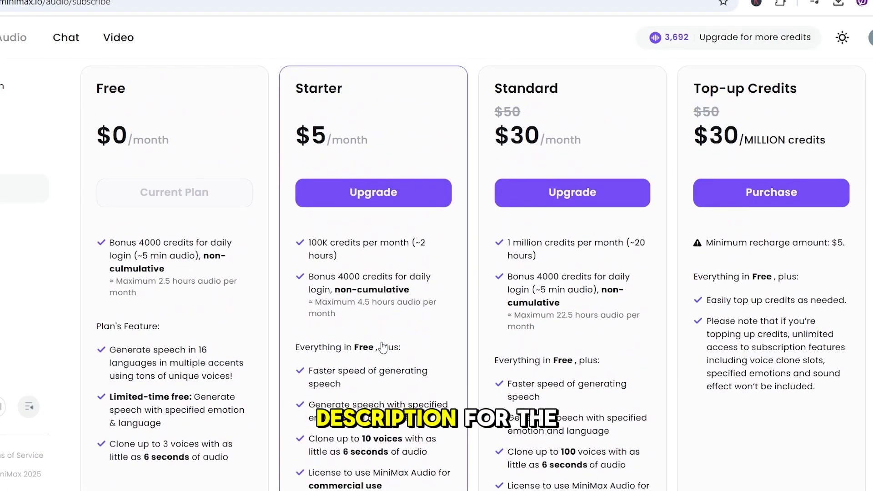
pyautogui.scroll(-3, 382, 348)
pyautogui.scroll(3, 382, 348)
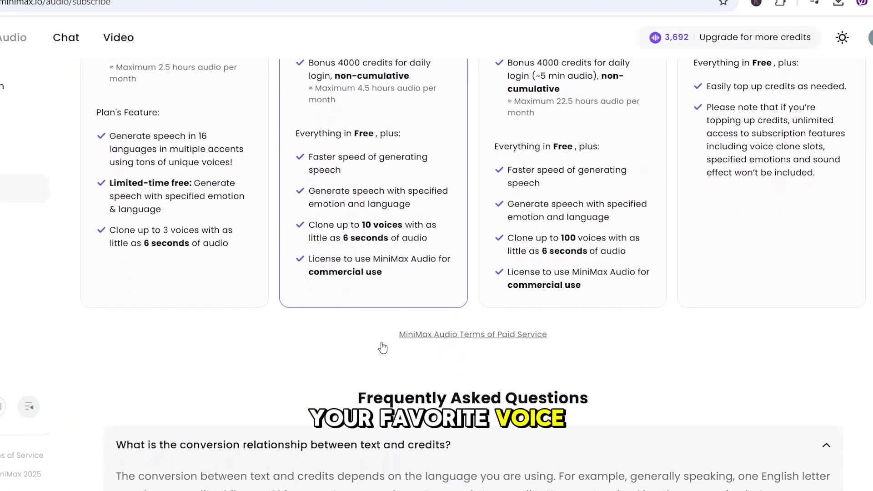